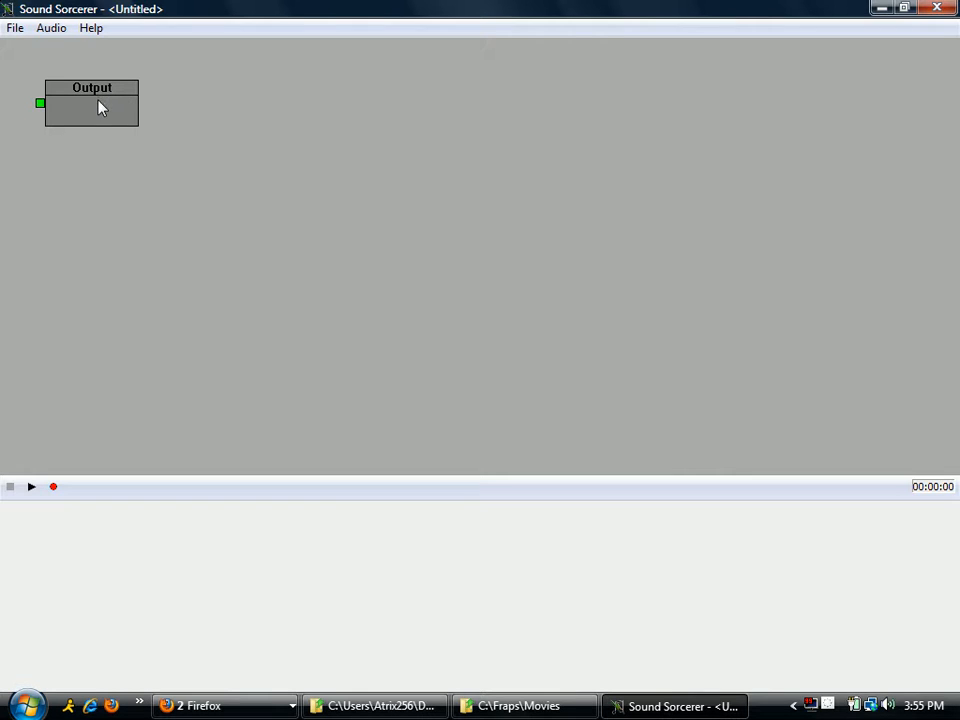
Move the Output node to the middle of the canvas and show its properties
left_click_drag(96, 105, 489, 262)
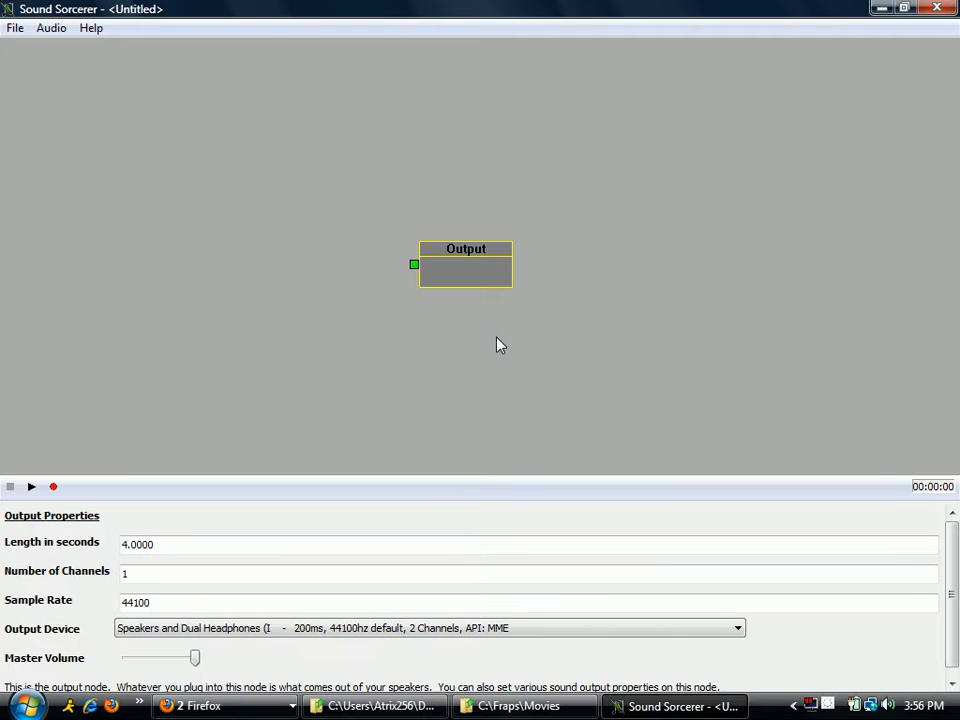
left_click(407, 306)
left_click(452, 268)
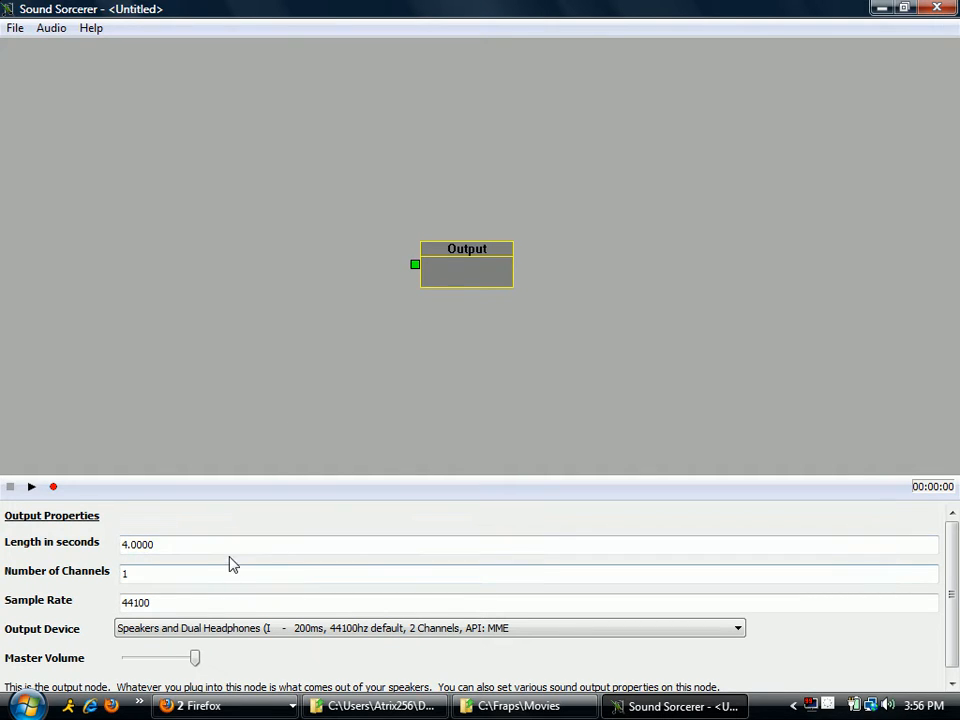
Examine the Output node's length, number of channels, sample rate and the available output devices
left_click_drag(165, 545, 94, 545)
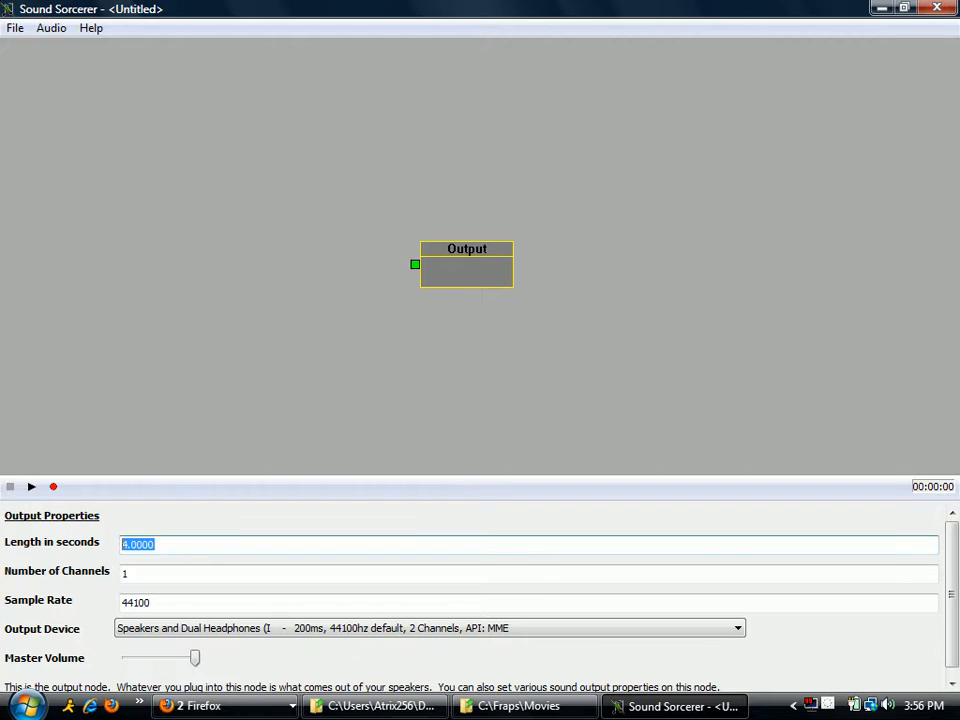
left_click(192, 545)
left_click_drag(162, 545, 108, 545)
left_click(190, 545)
left_click(186, 575)
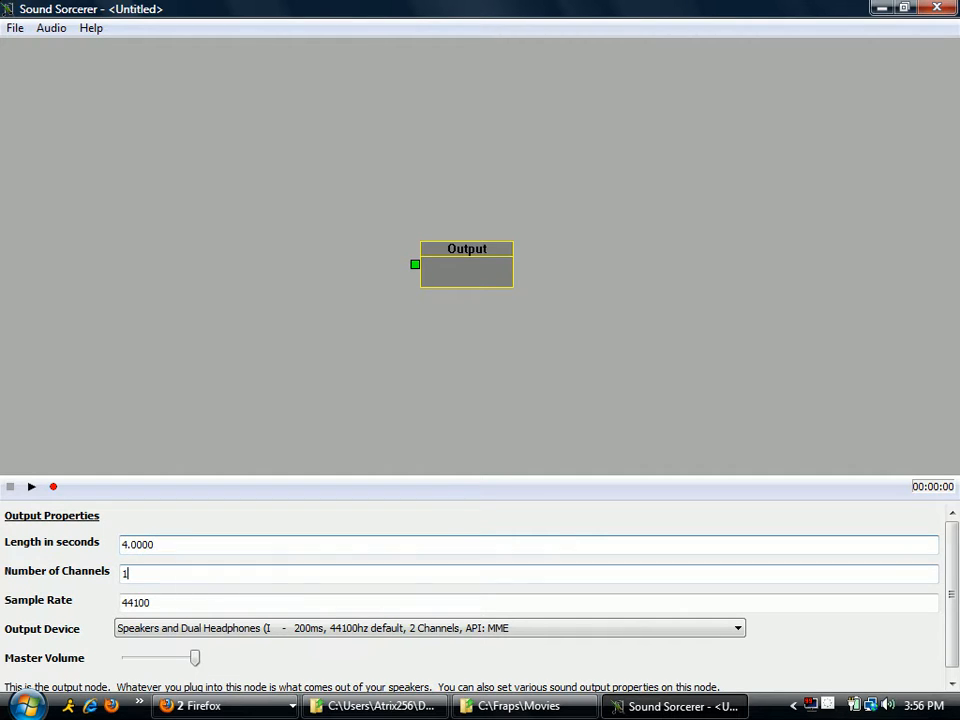
left_click(180, 546)
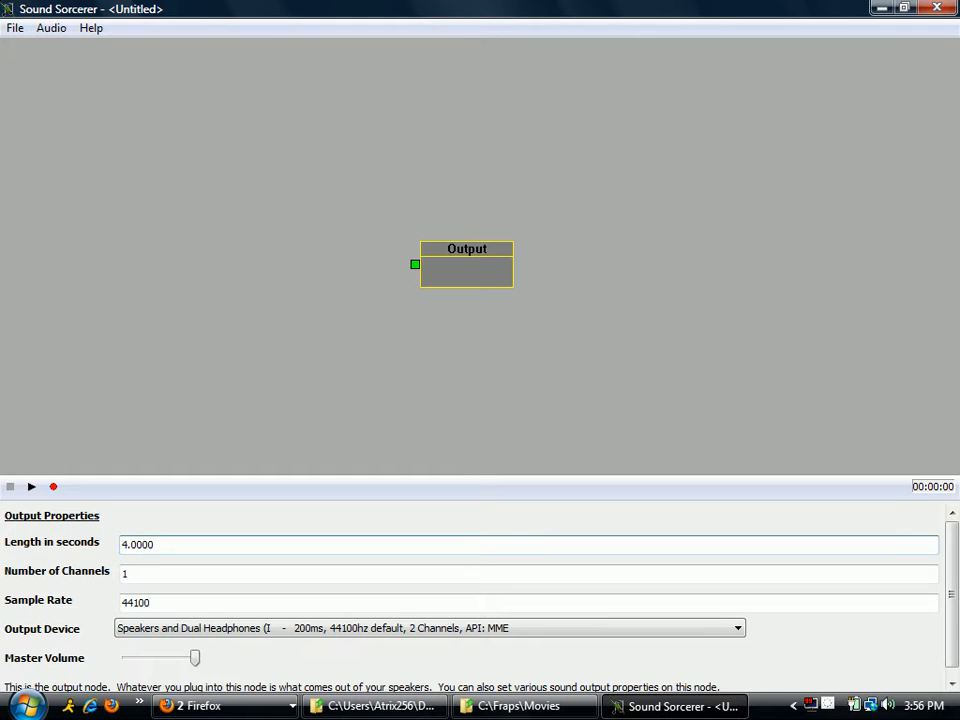
left_click(172, 574)
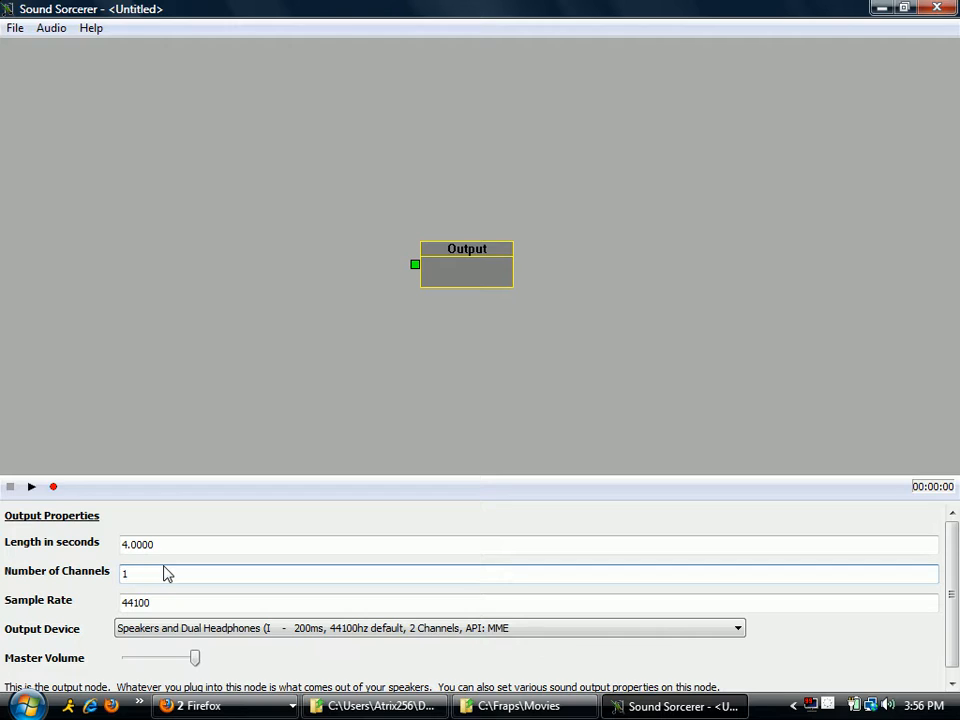
key("Tab")
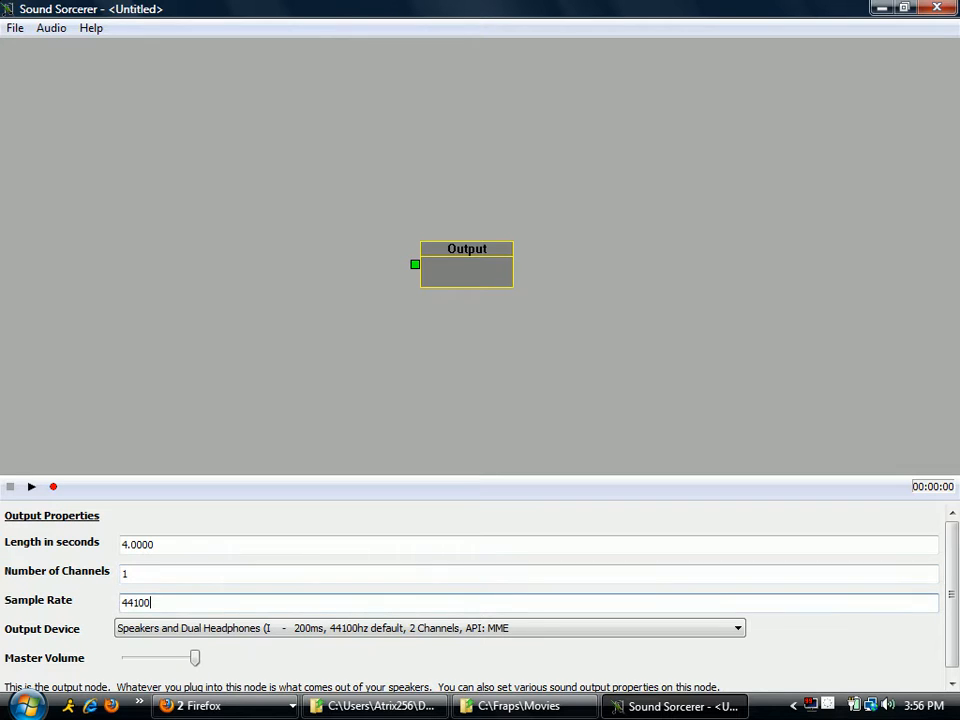
left_click(203, 634)
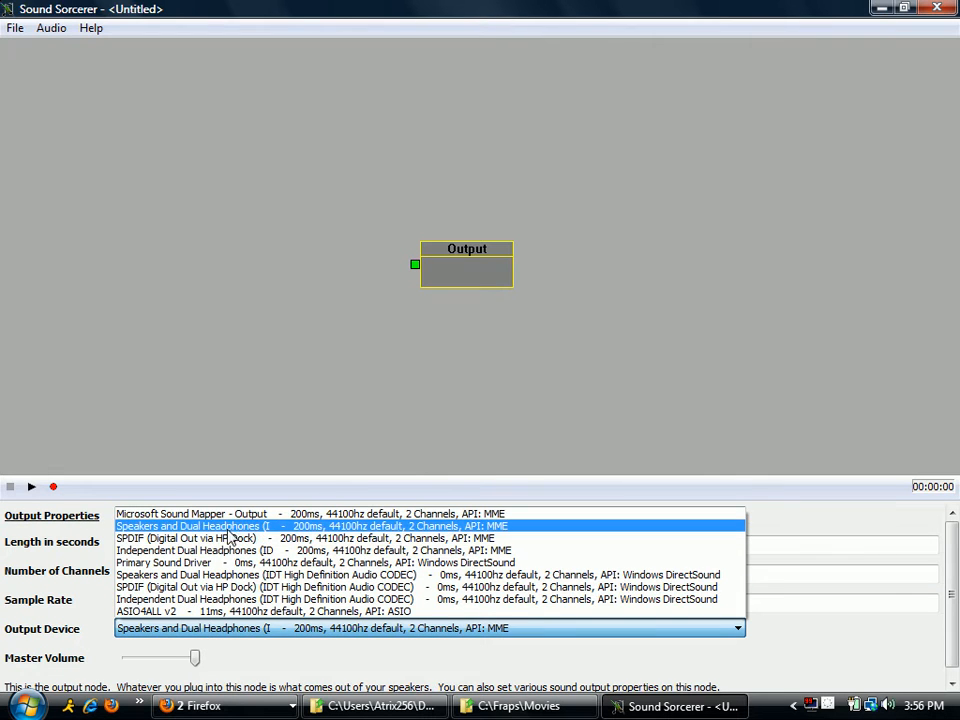
left_click(805, 527)
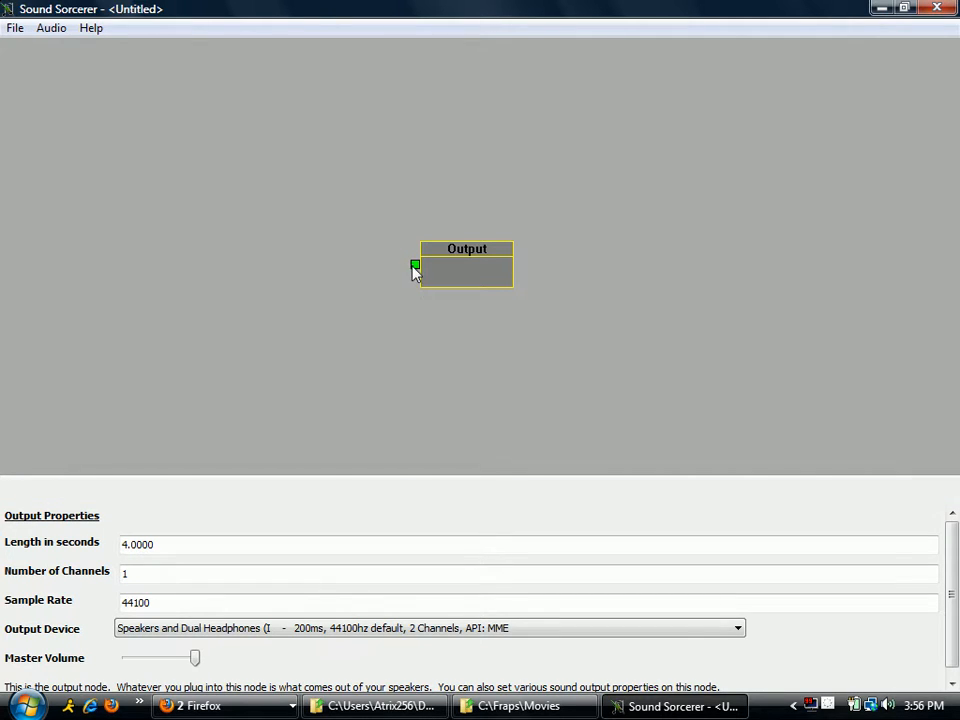
left_click(421, 316)
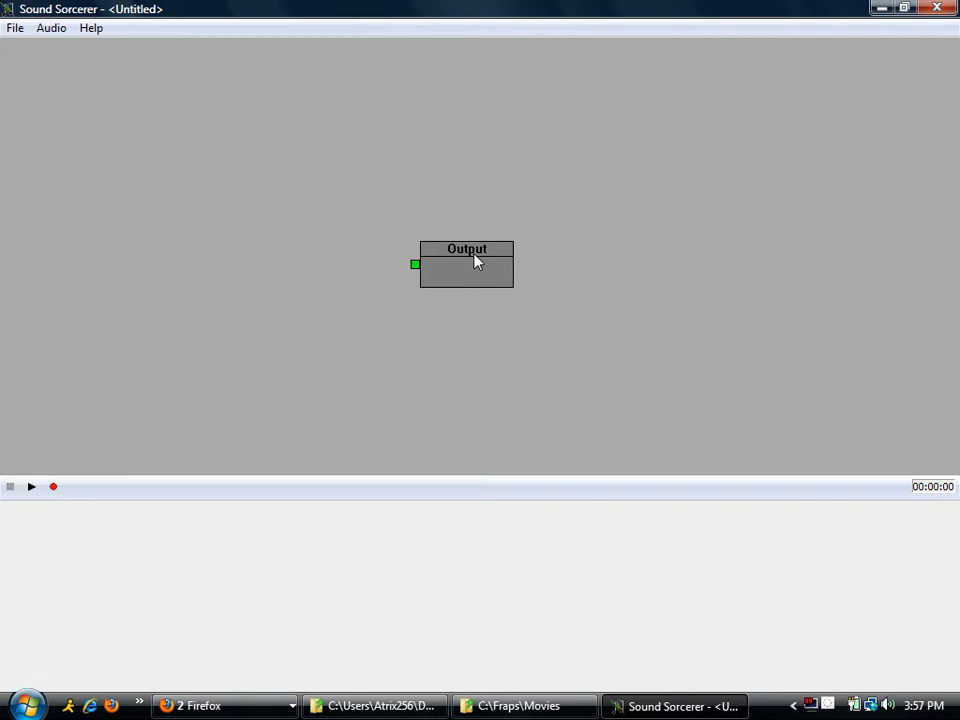
Add a Melody node to the left of the Output node and line the two nodes up side by side
left_click_drag(474, 260, 605, 261)
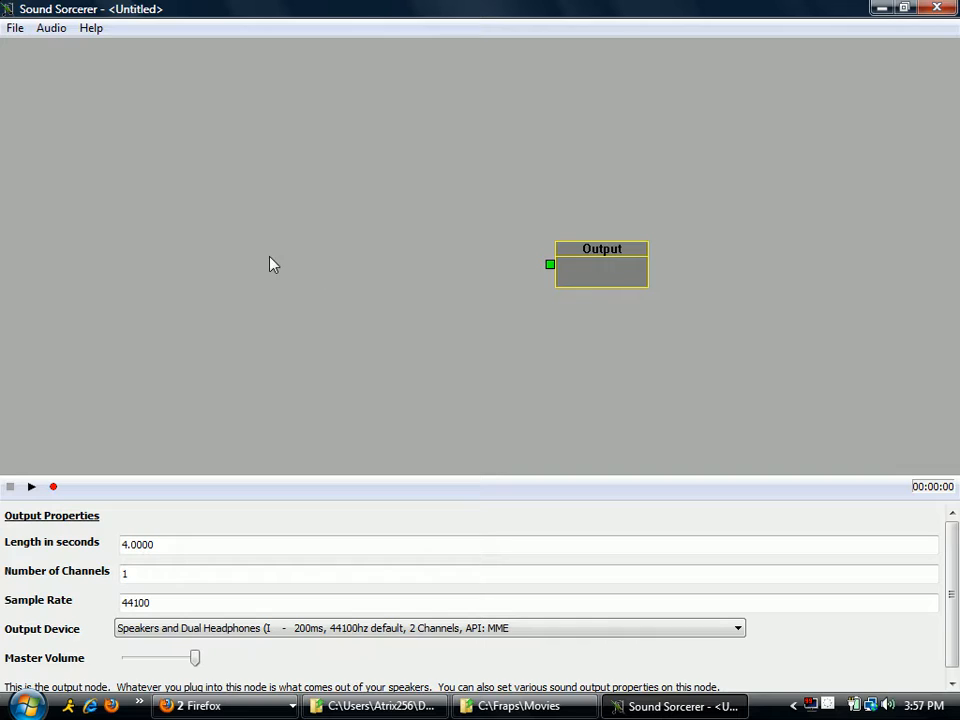
left_click(298, 255)
right_click(322, 254)
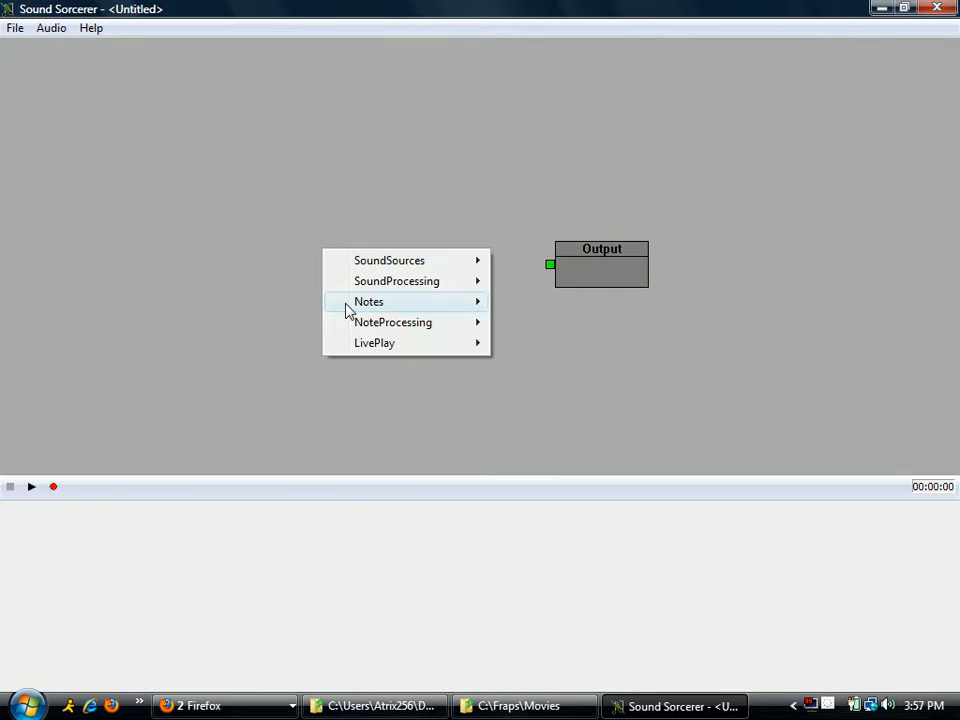
left_click(311, 235)
right_click(311, 235)
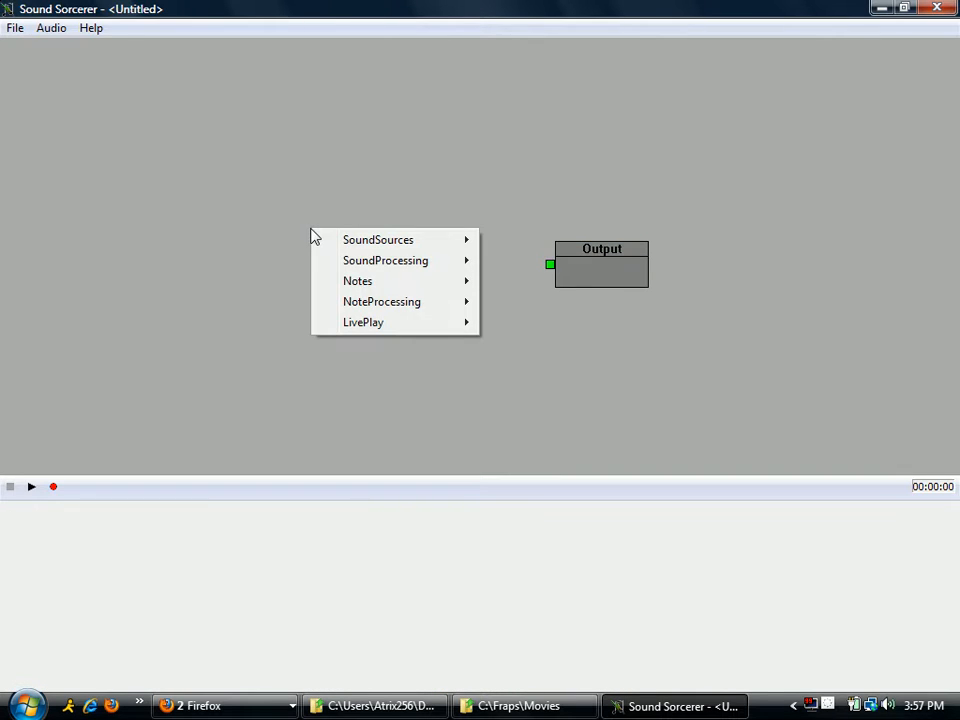
mouse_move(348, 288)
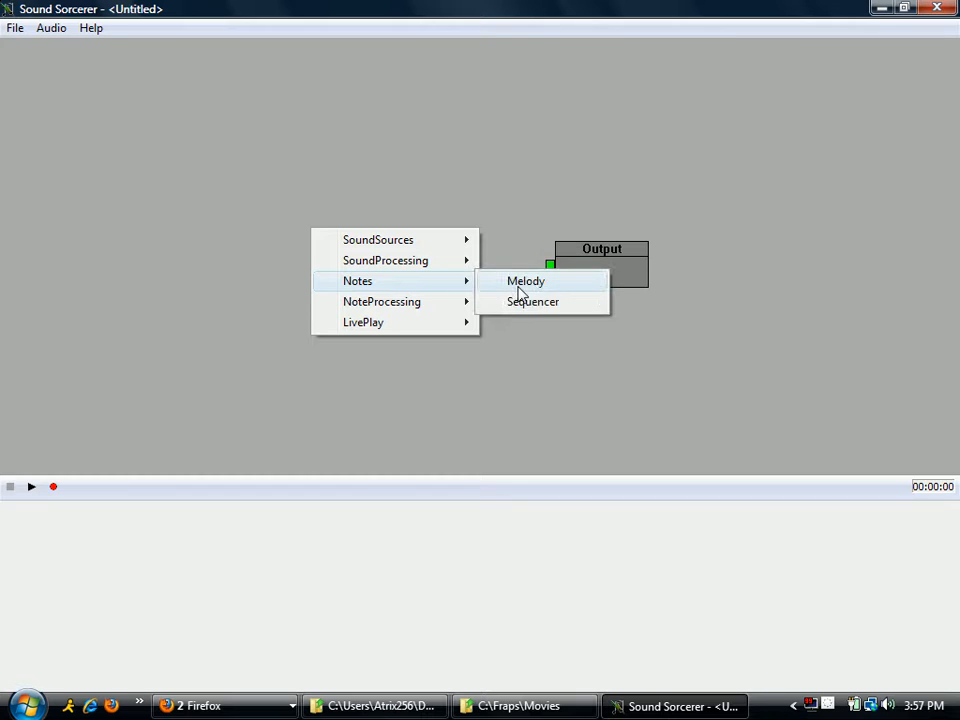
left_click(521, 283)
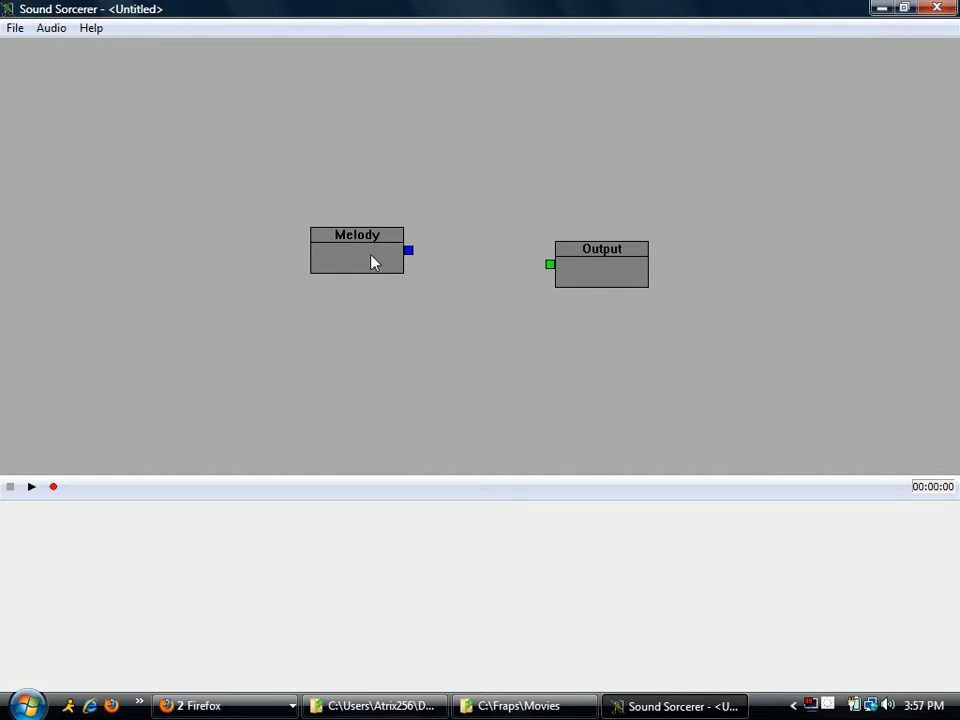
mouse_move(343, 256)
left_mouse_down()
mouse_move(409, 270)
mouse_move(350, 271)
left_mouse_up()
left_click_drag(589, 266, 548, 266)
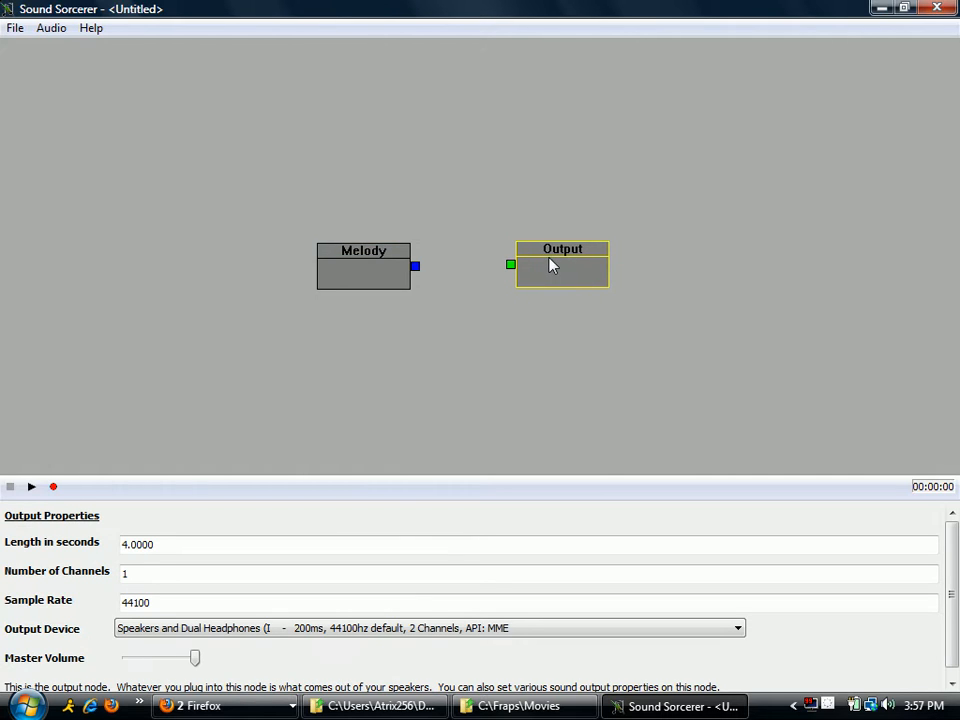
Examine the Melody node's note sequence and repeat count properties
left_click(362, 281)
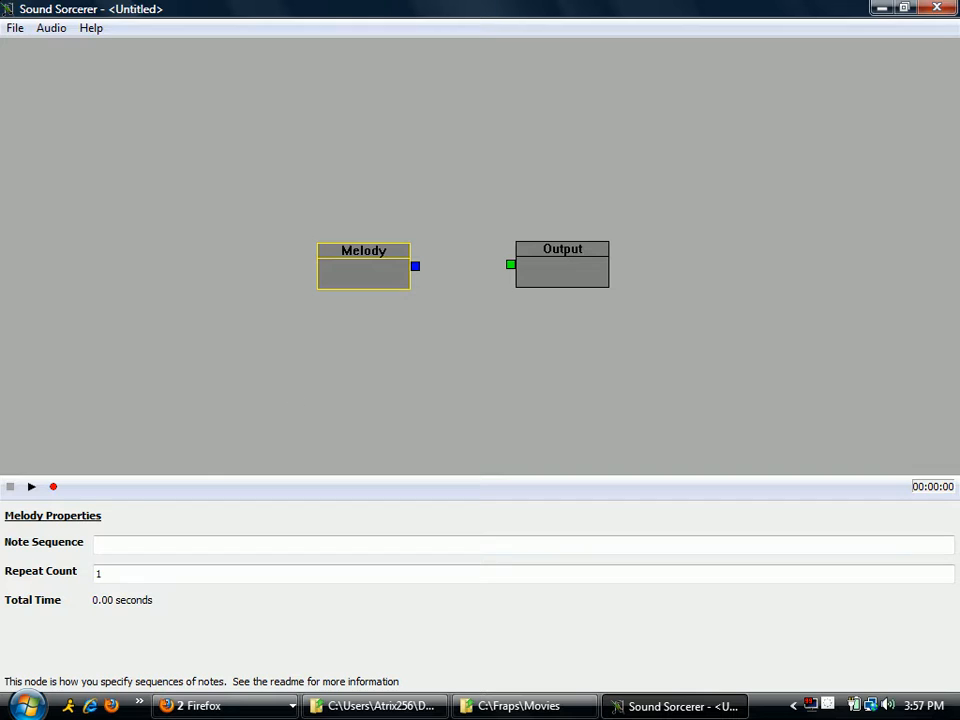
left_click(96, 543)
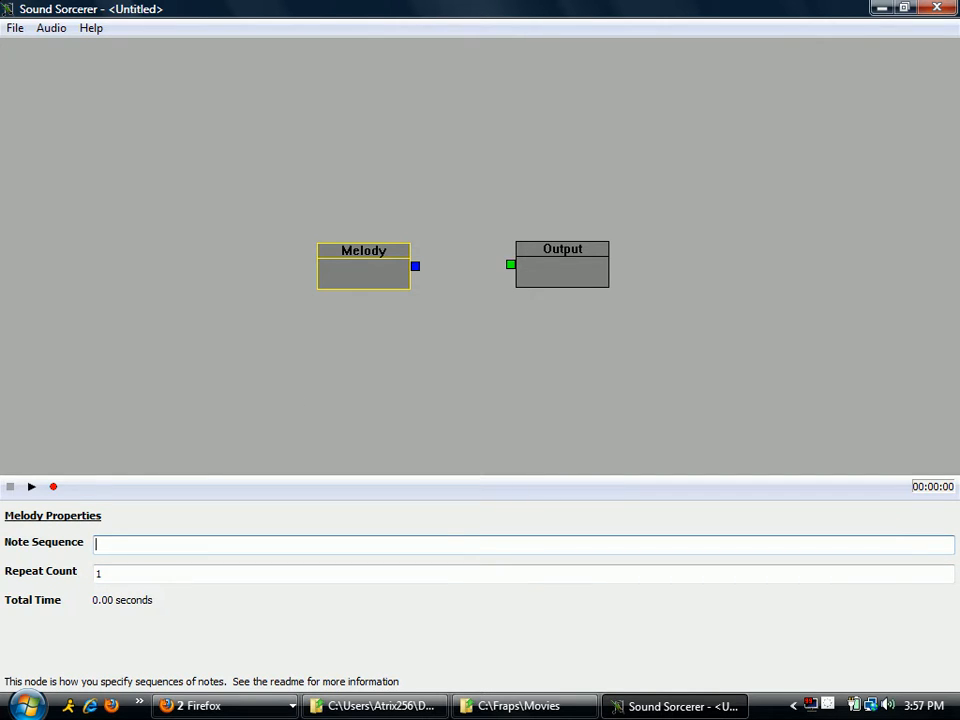
left_click(145, 574)
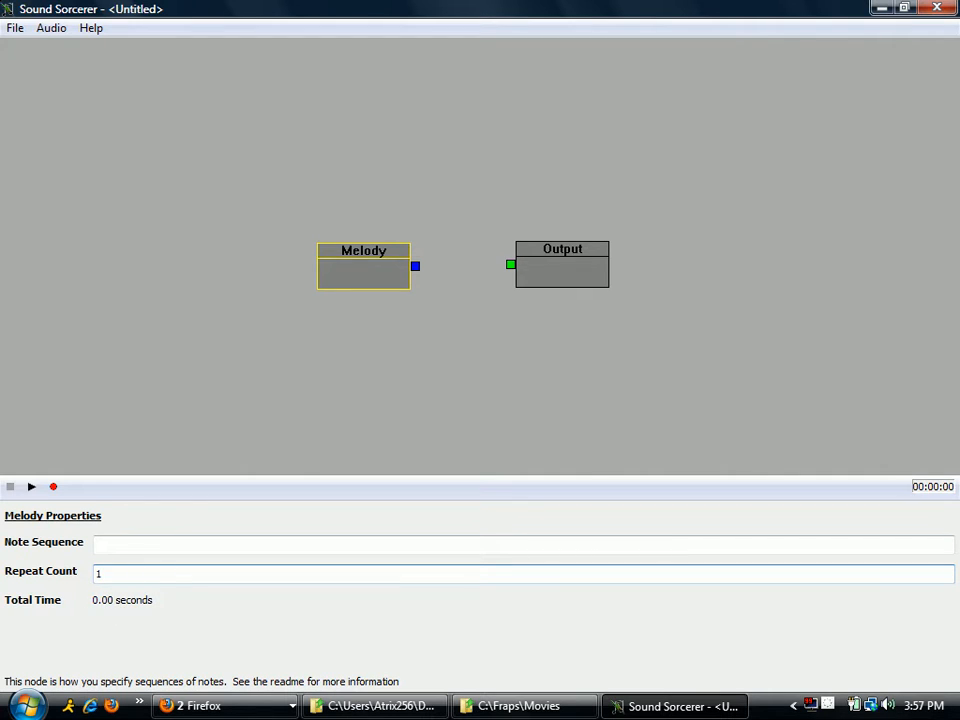
left_click(136, 545)
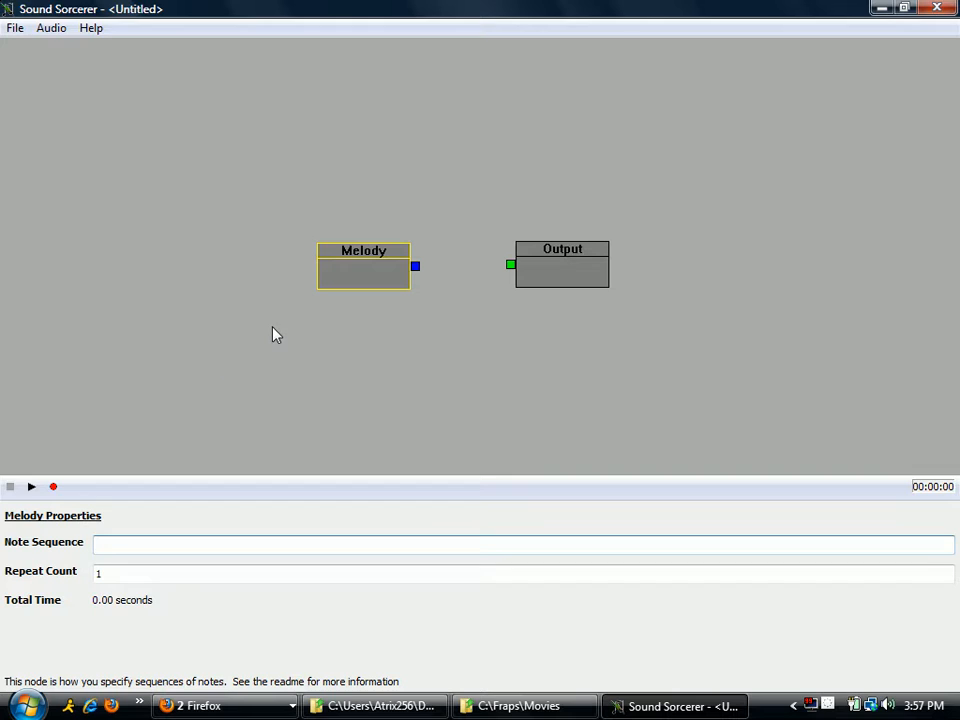
left_click(297, 327)
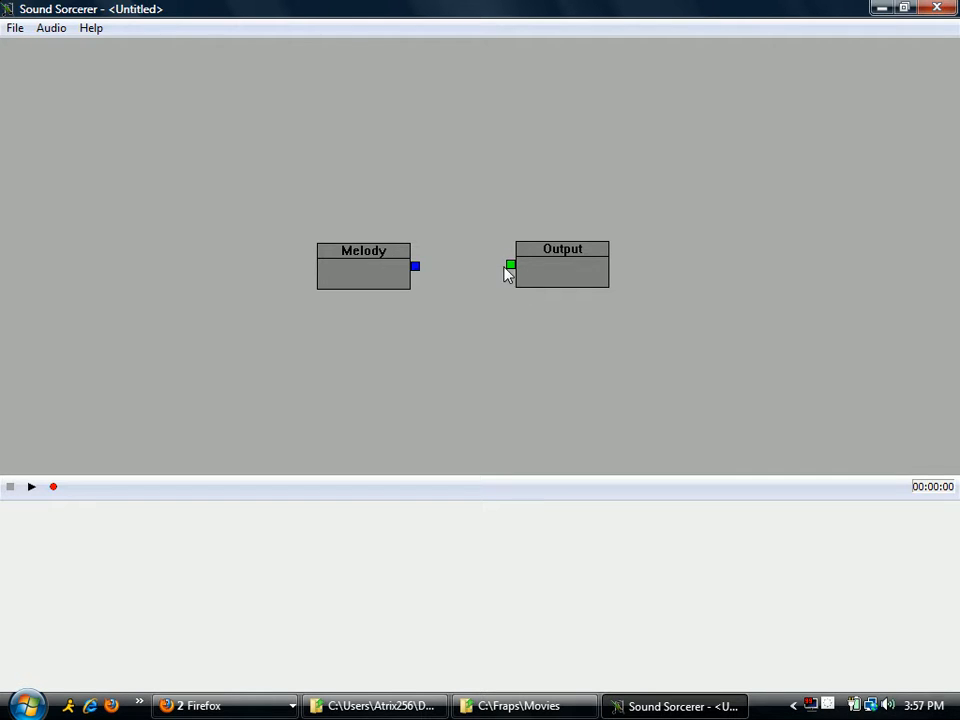
Try to connect the Melody node's output directly to the Output node's input
left_click_drag(415, 268, 510, 268)
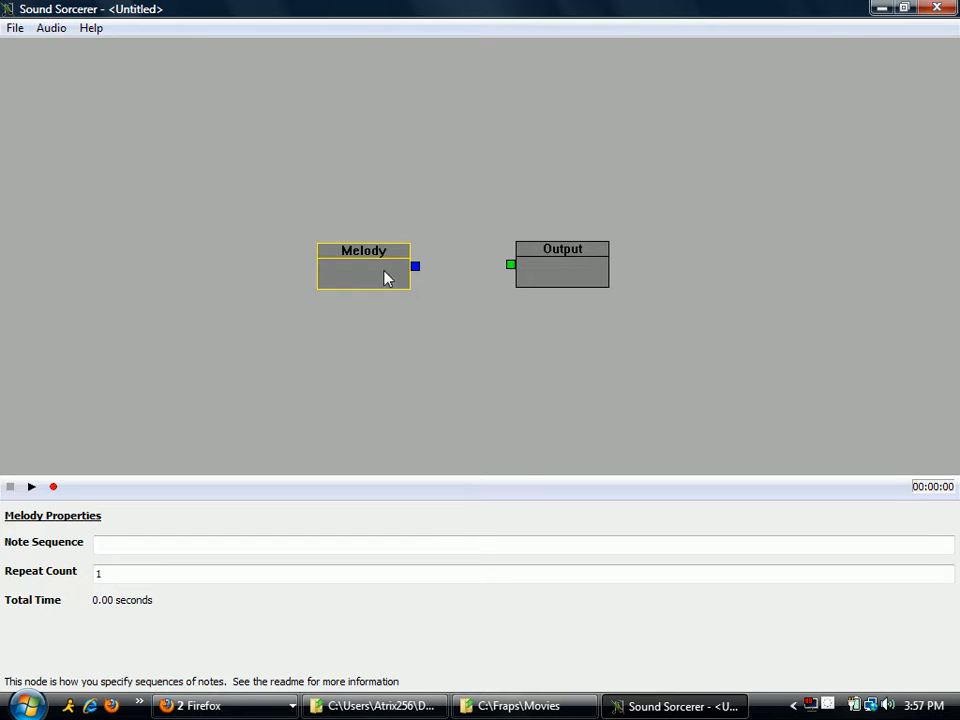
left_click(478, 323)
Move the Melody node farther from the Output node and place a Sine sound source between them
left_click_drag(396, 268, 299, 263)
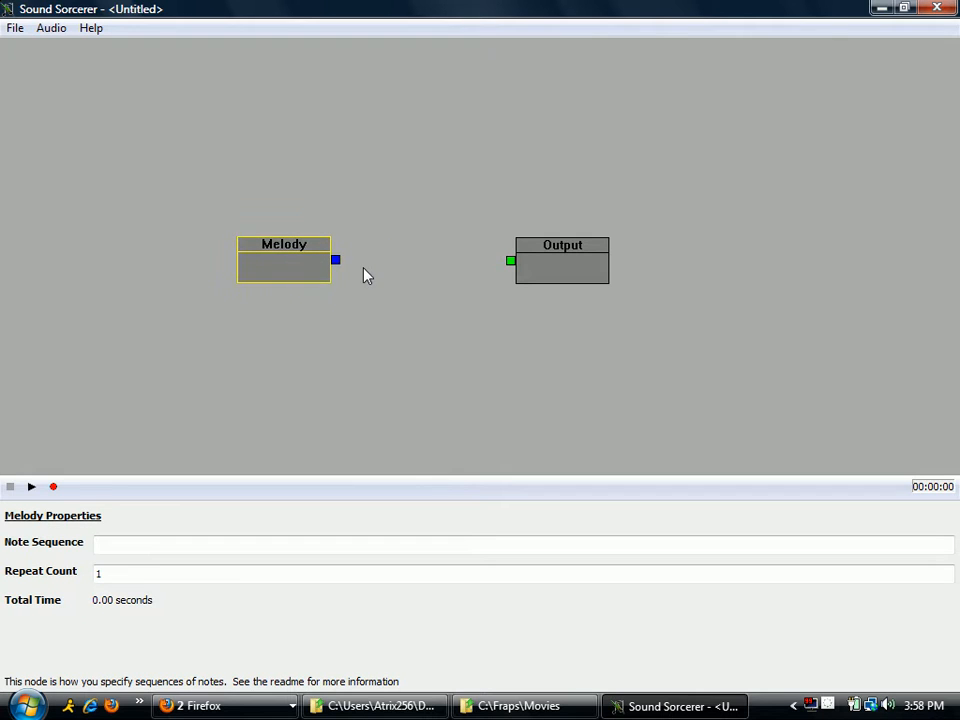
left_click(370, 272)
right_click(363, 259)
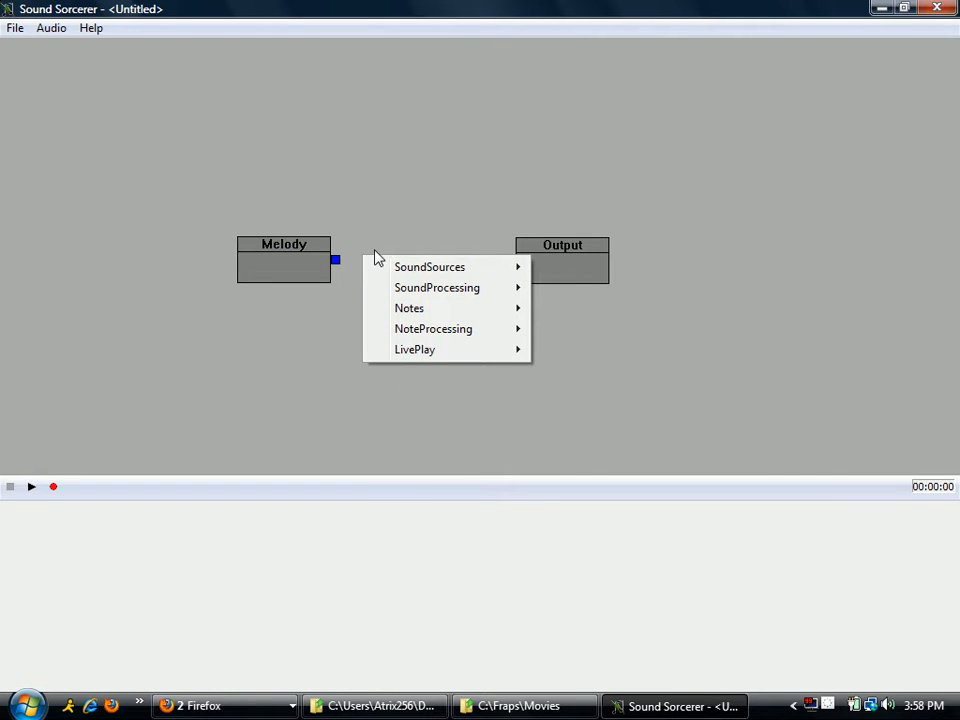
mouse_move(377, 266)
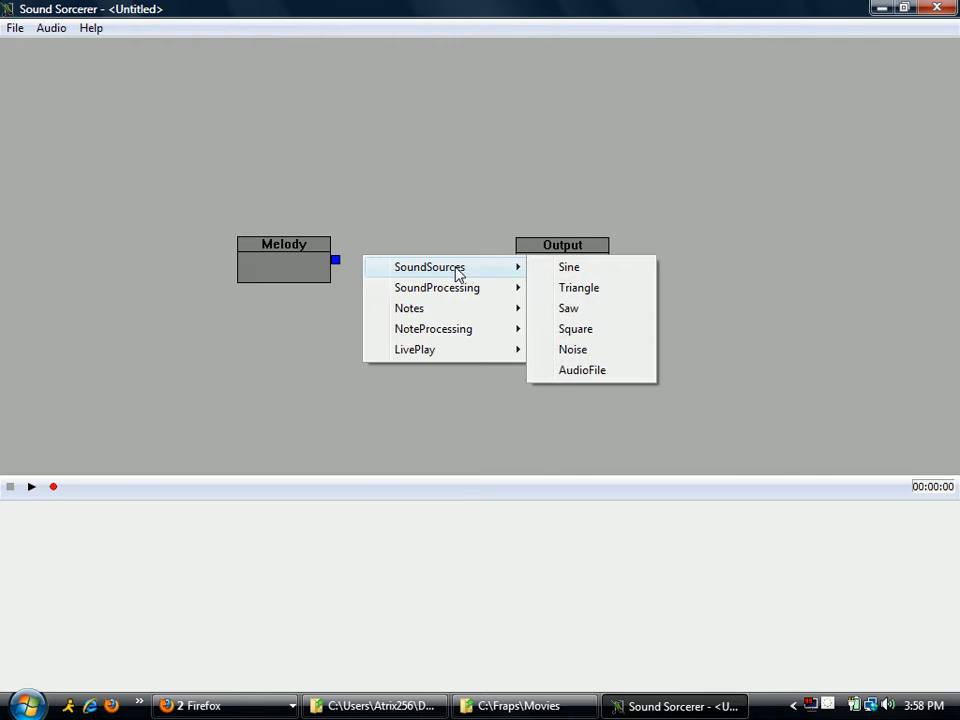
left_click(564, 269)
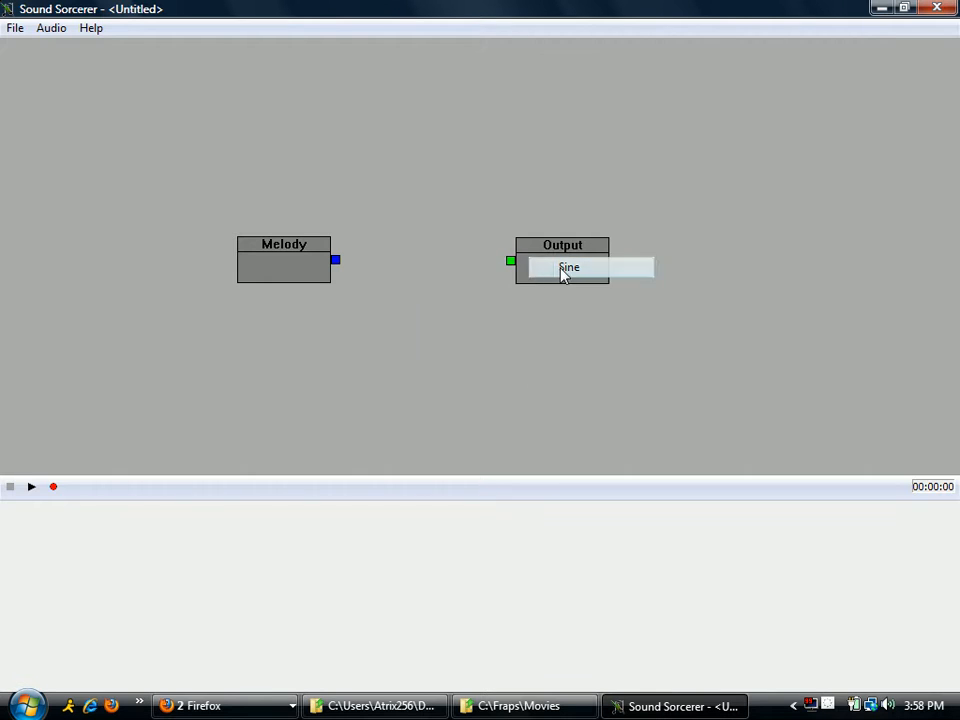
left_click_drag(416, 271, 430, 254)
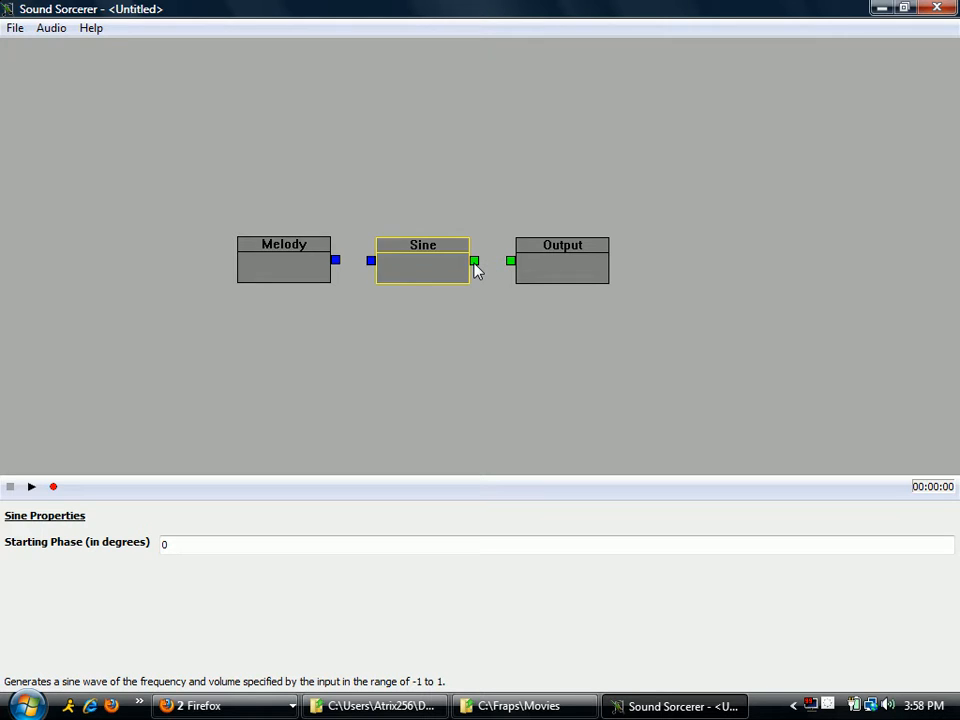
Connect the Sine node to the Output node and the Melody node to the Sine node's input
left_click_drag(512, 263, 511, 262)
left_click_drag(334, 260, 372, 262)
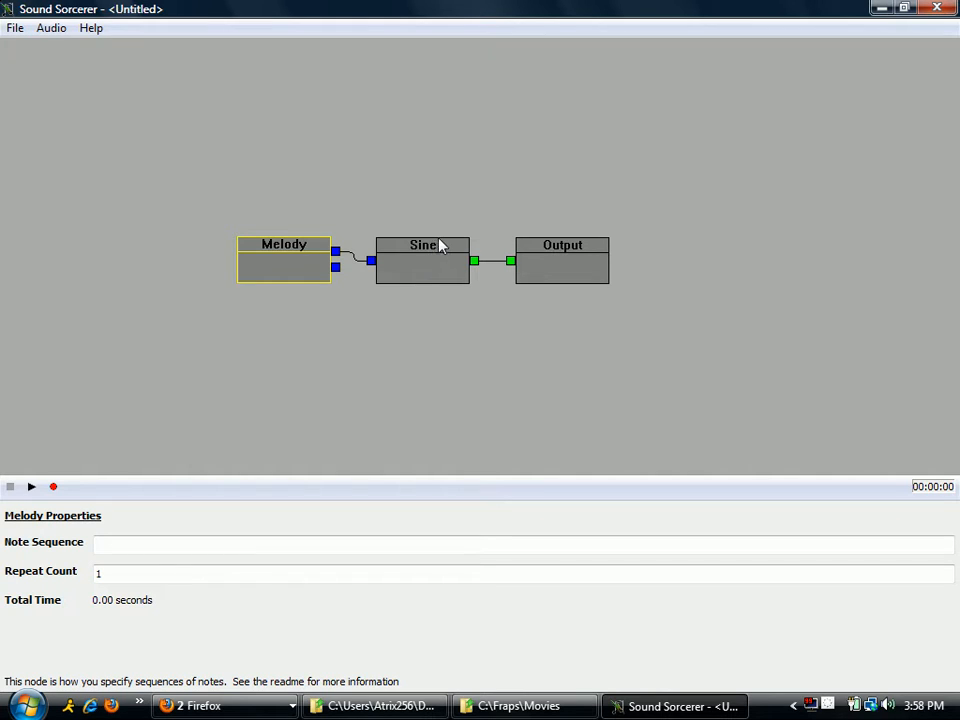
right_click(416, 324)
mouse_move(560, 343)
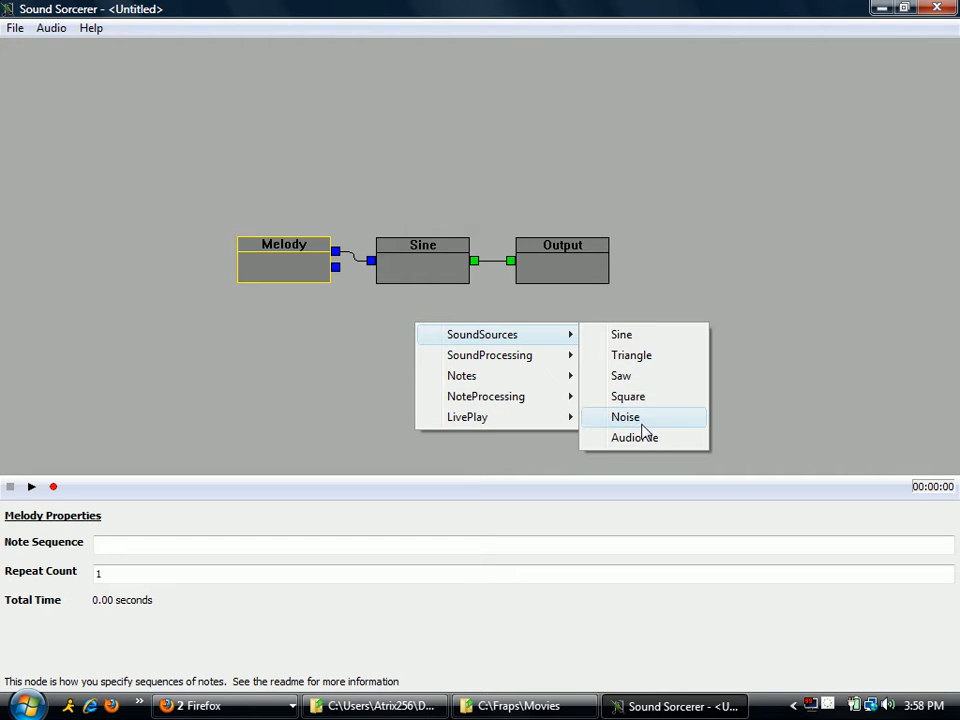
left_click(291, 369)
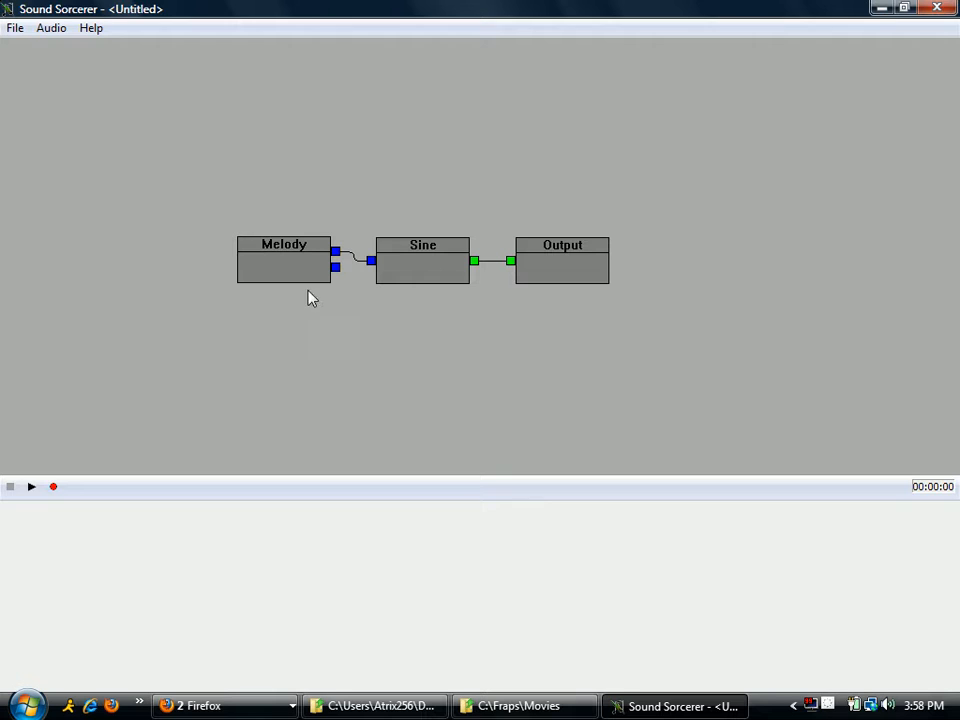
Set the Melody node's note sequence to "E D C D E E E D D D E G G" and play the sound
left_click(170, 542)
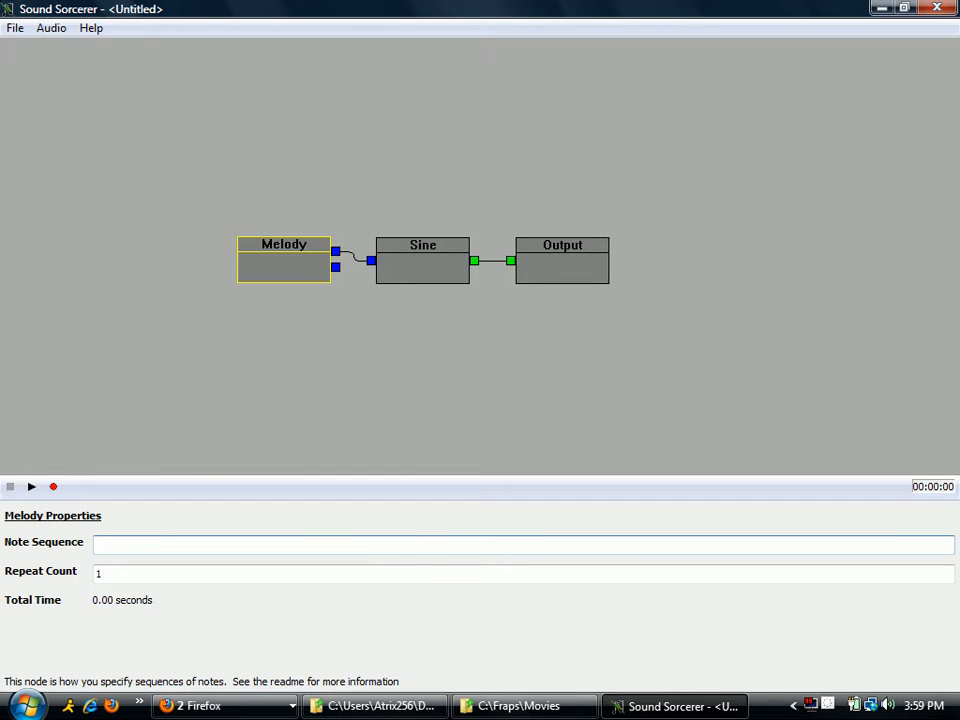
type("E D C D E E E D D D E G G")
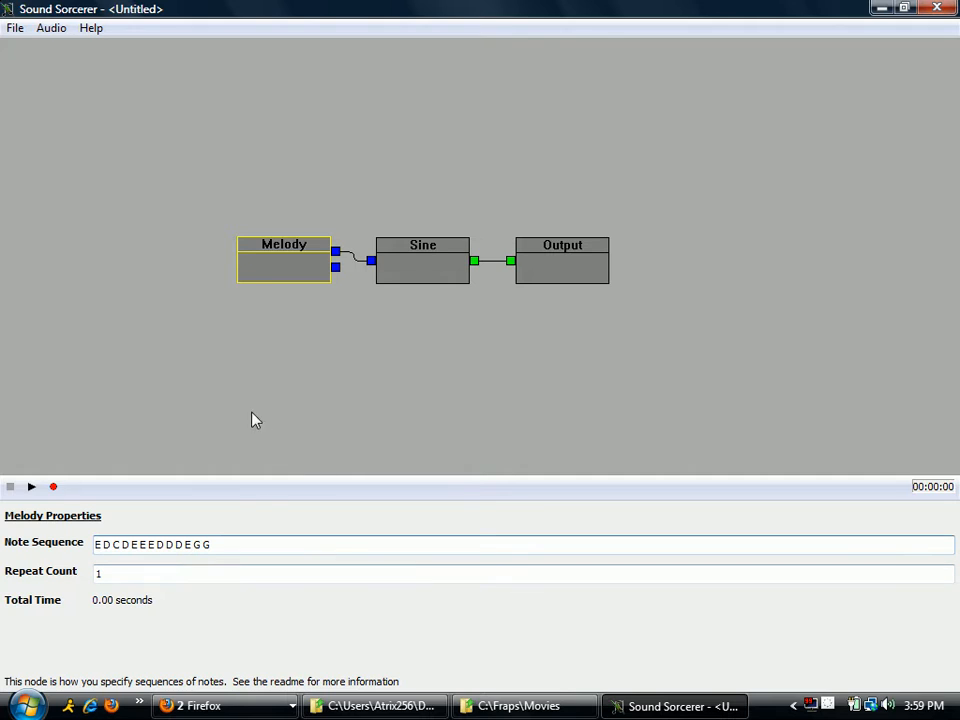
left_click(223, 572)
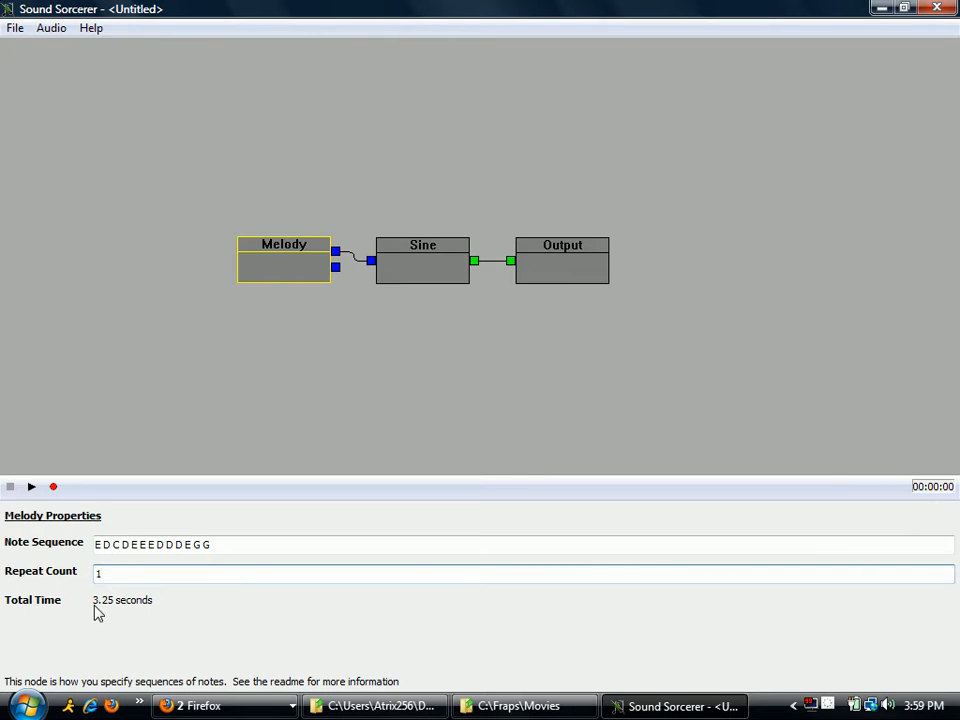
left_click(280, 540)
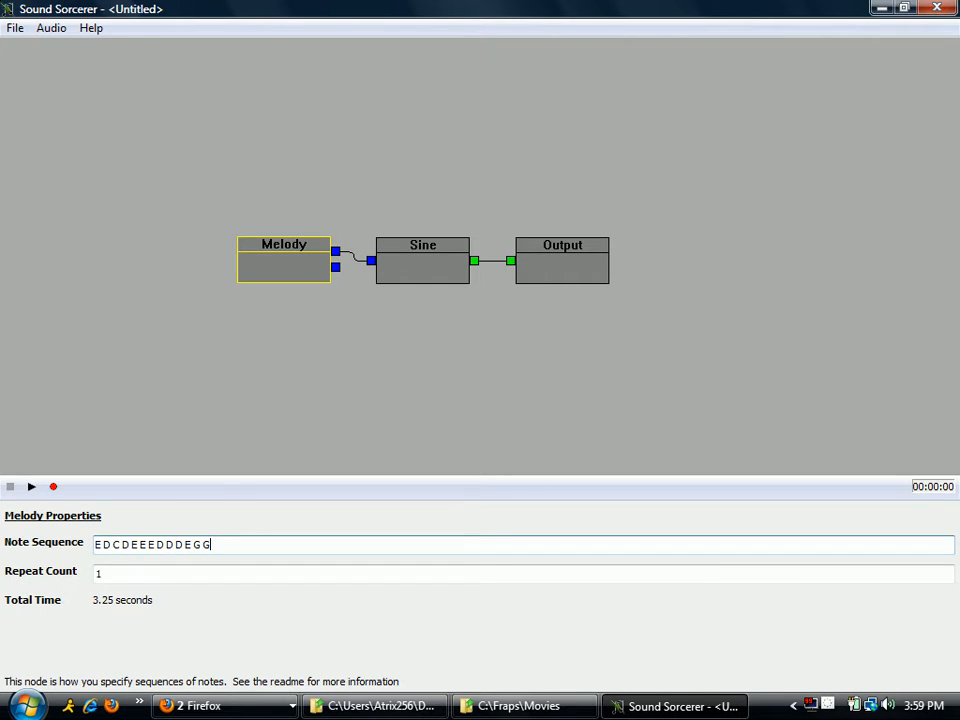
left_click(31, 487)
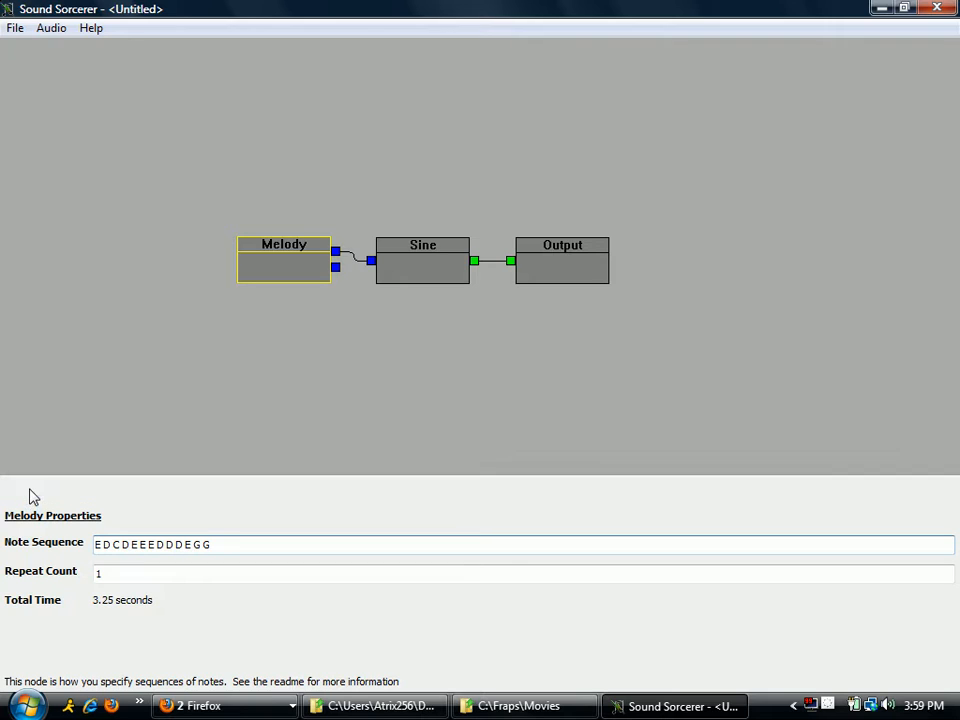
Play the current melody through twice, stopping playback after each run, and examine the three repeated E notes in the note sequence
left_click(32, 490)
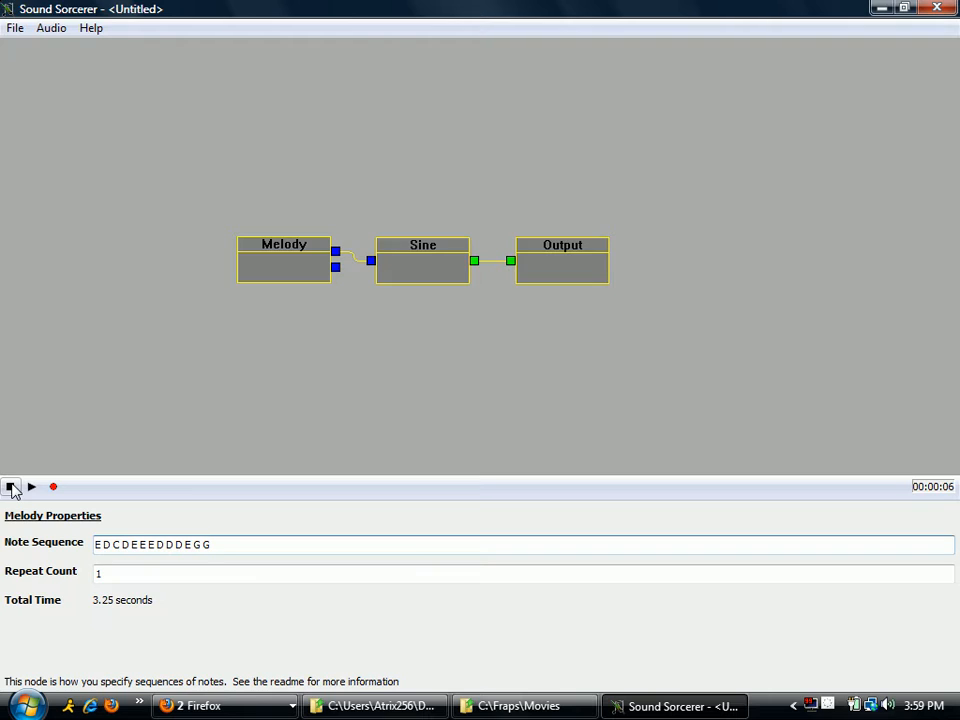
left_click(11, 487)
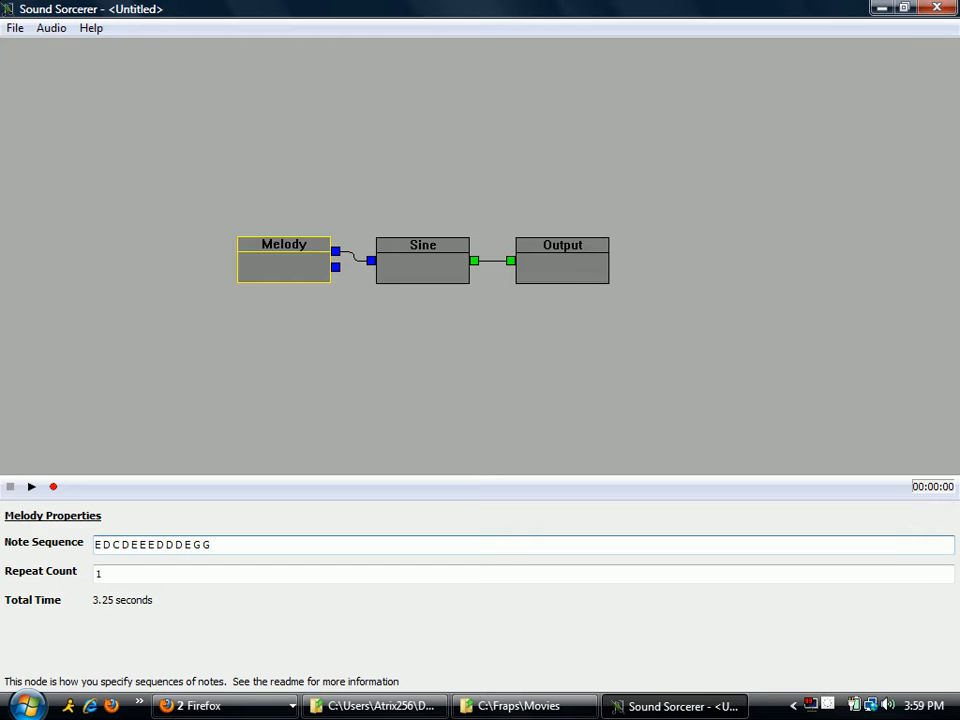
left_click_drag(130, 544, 157, 544)
left_click(236, 541)
left_click(28, 488)
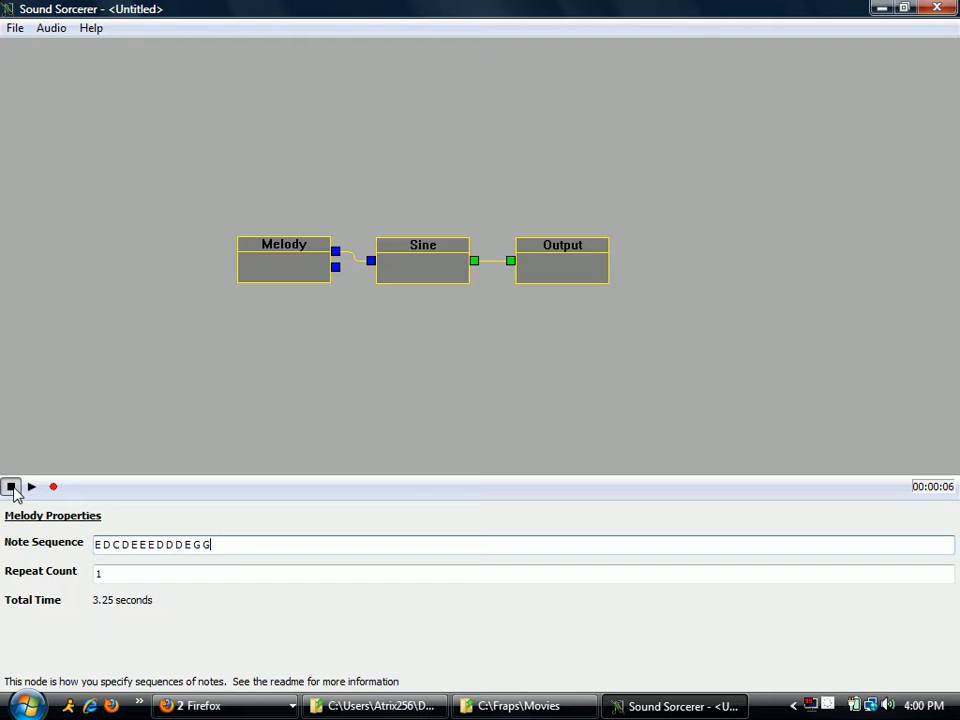
left_click(10, 487)
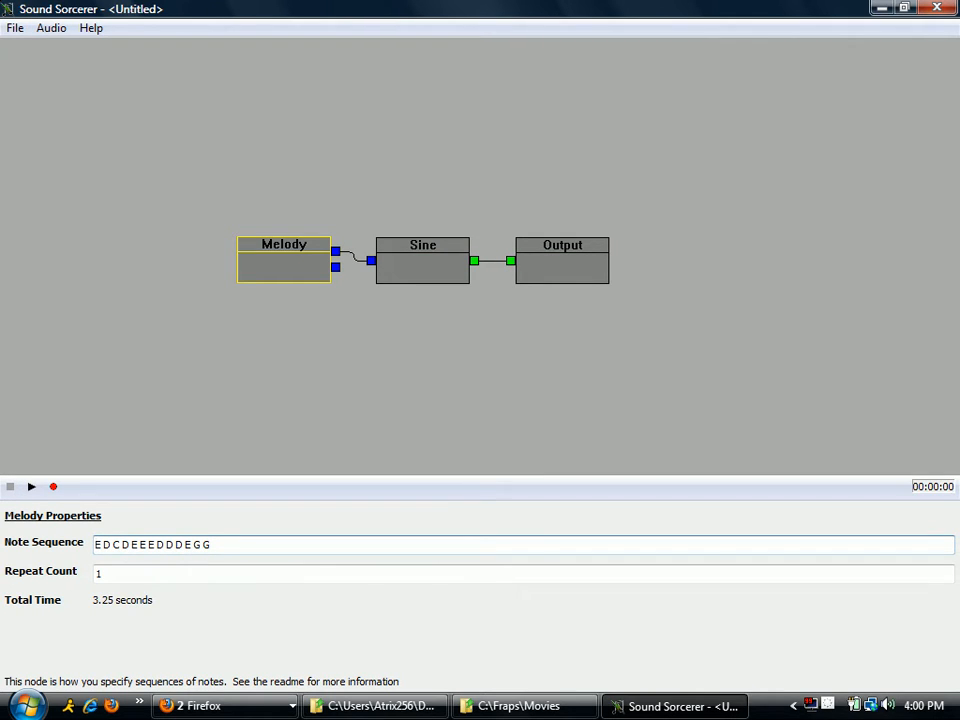
Add "style nice" at the start of the Melody node's note sequence, apply it, and play the sound through once
type("style nice")
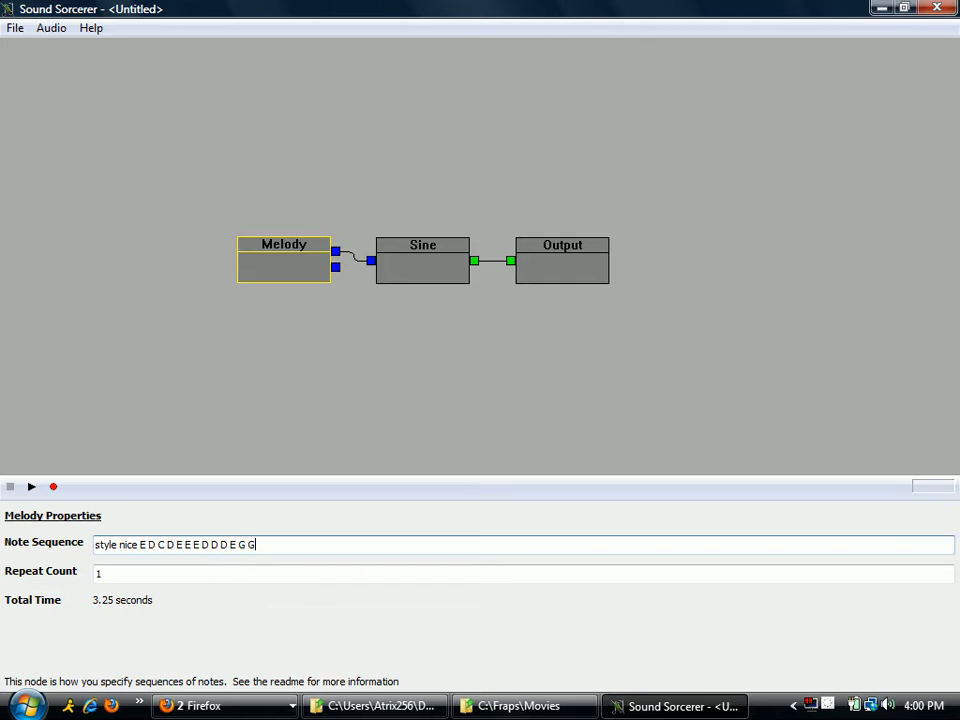
left_click_drag(175, 545, 201, 545)
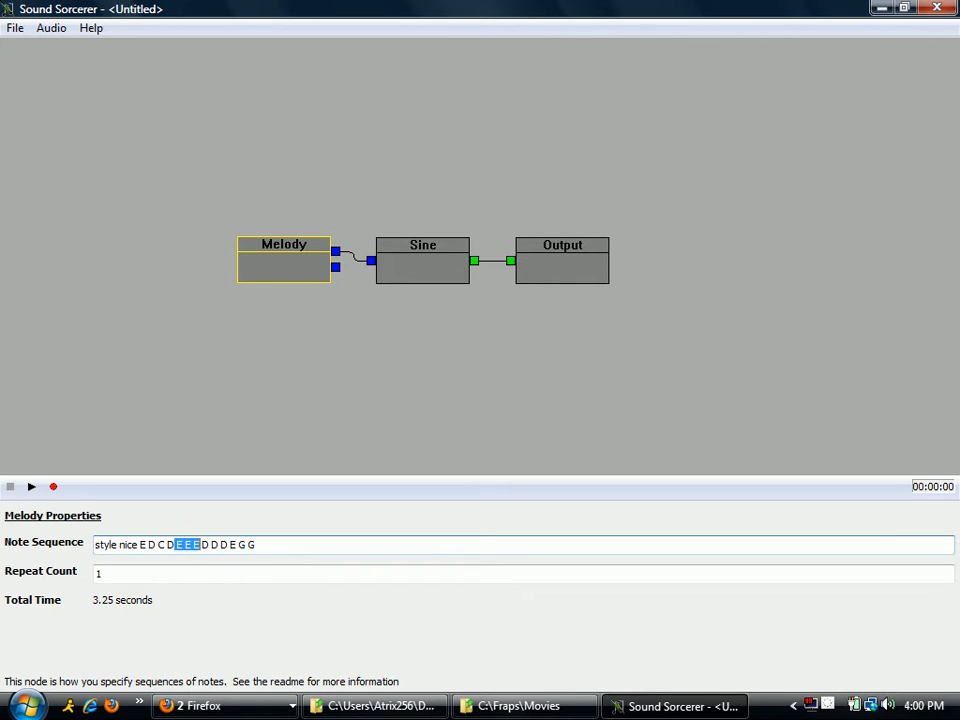
left_click(156, 545)
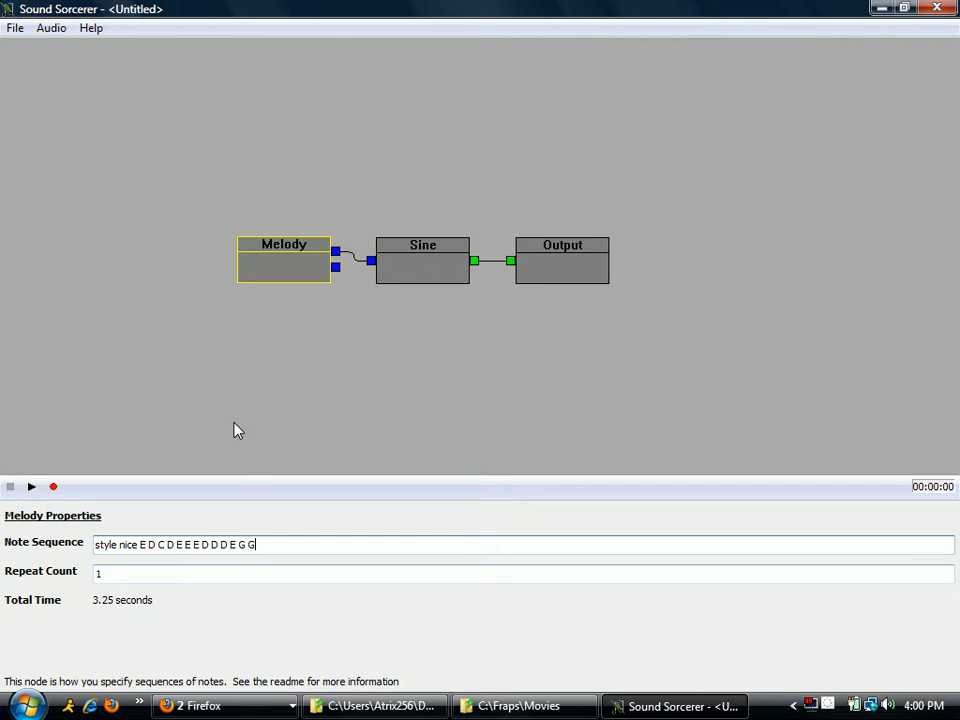
left_click(222, 390)
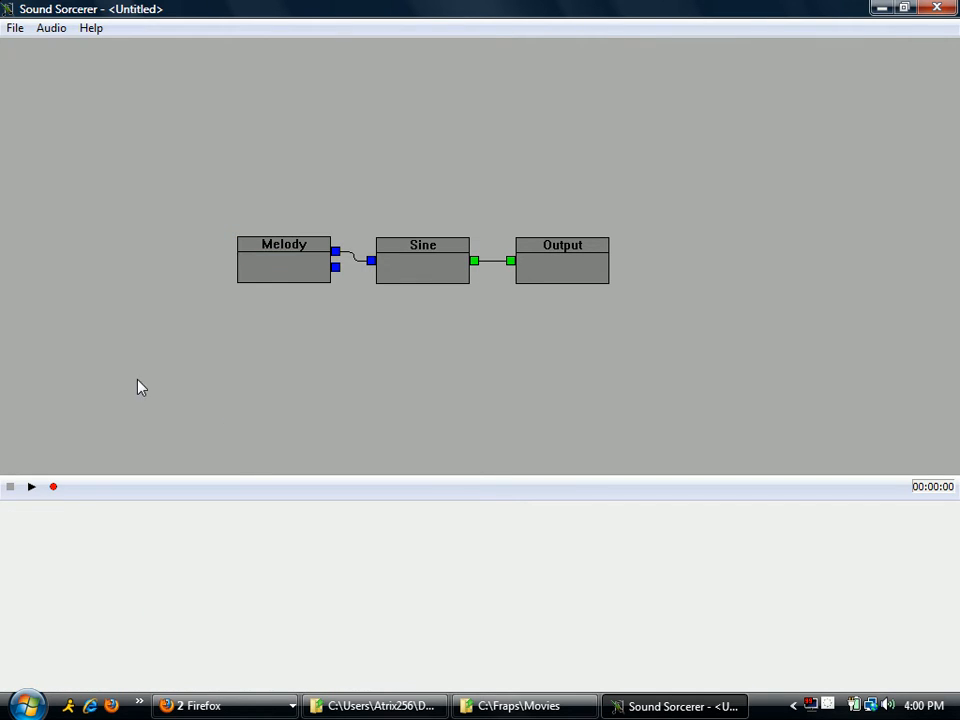
left_click(263, 272)
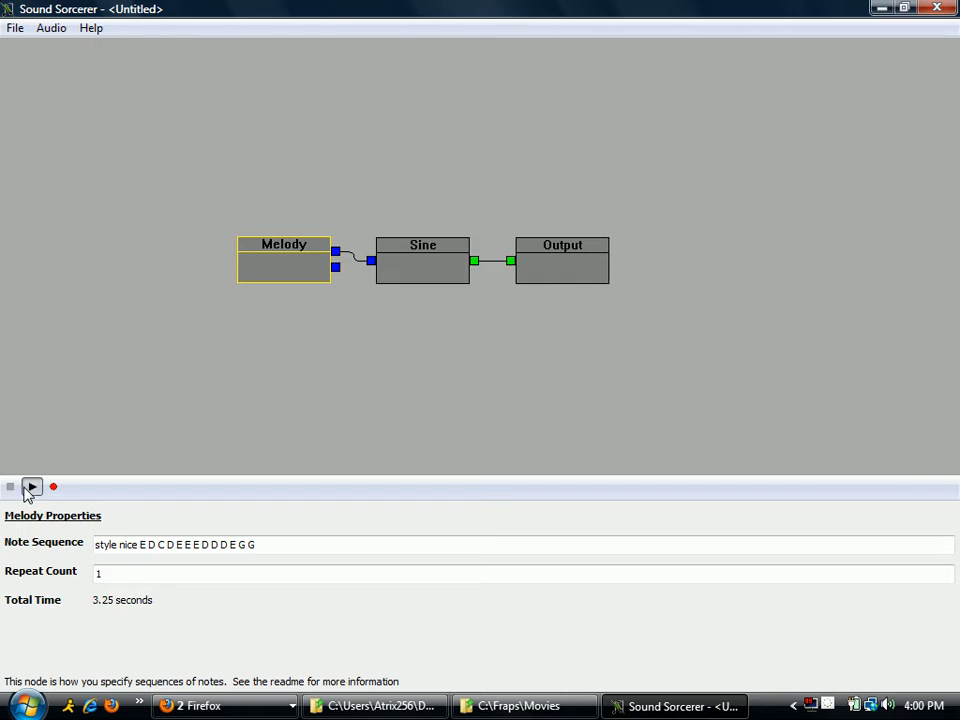
left_click(31, 487)
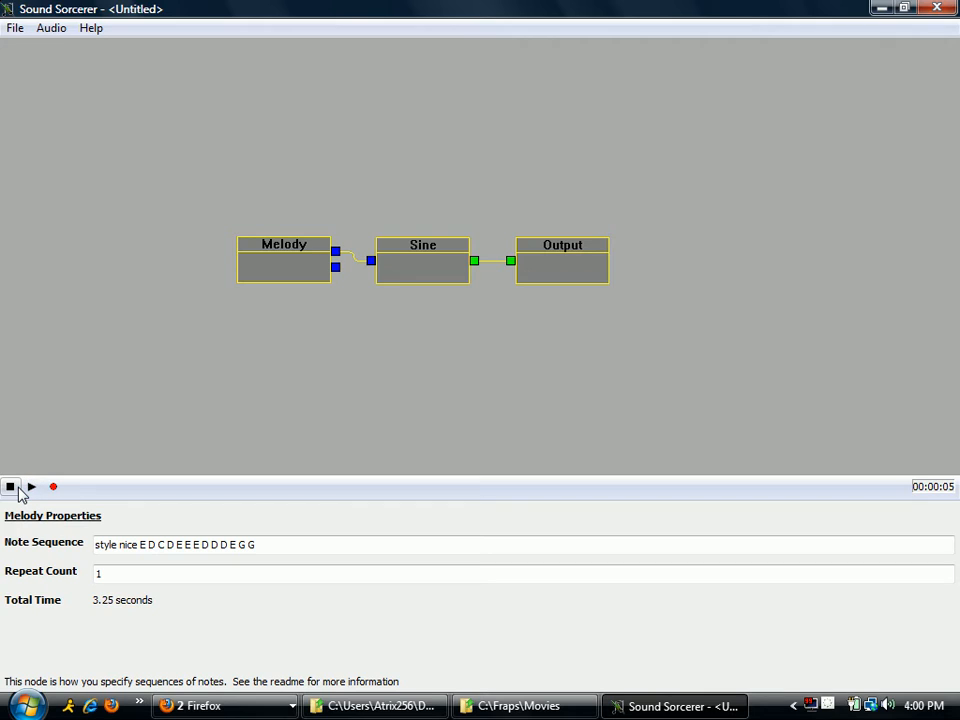
left_click(12, 487)
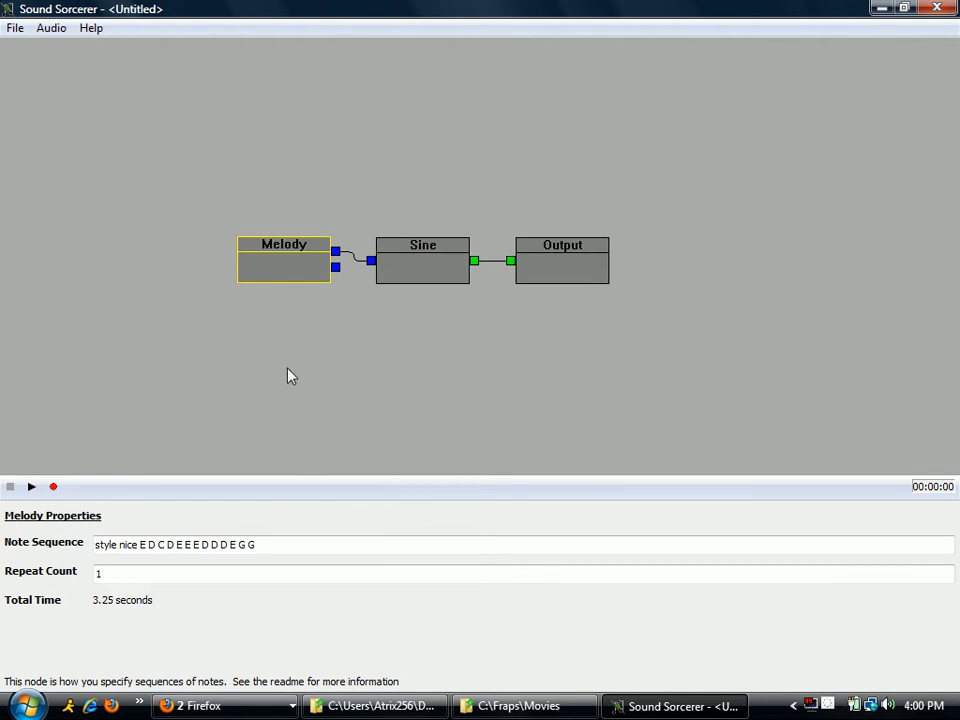
Insert "length 0.25" between "style nice" and the first E in the note sequence
left_click(294, 544)
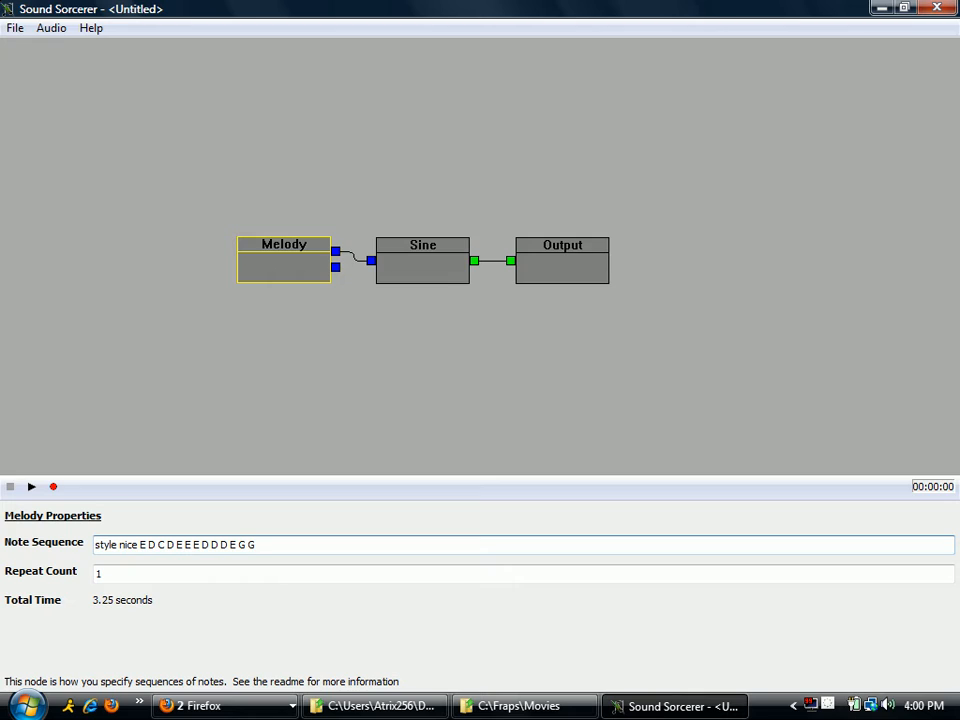
left_click(31, 487)
left_click(139, 544)
type("length ")
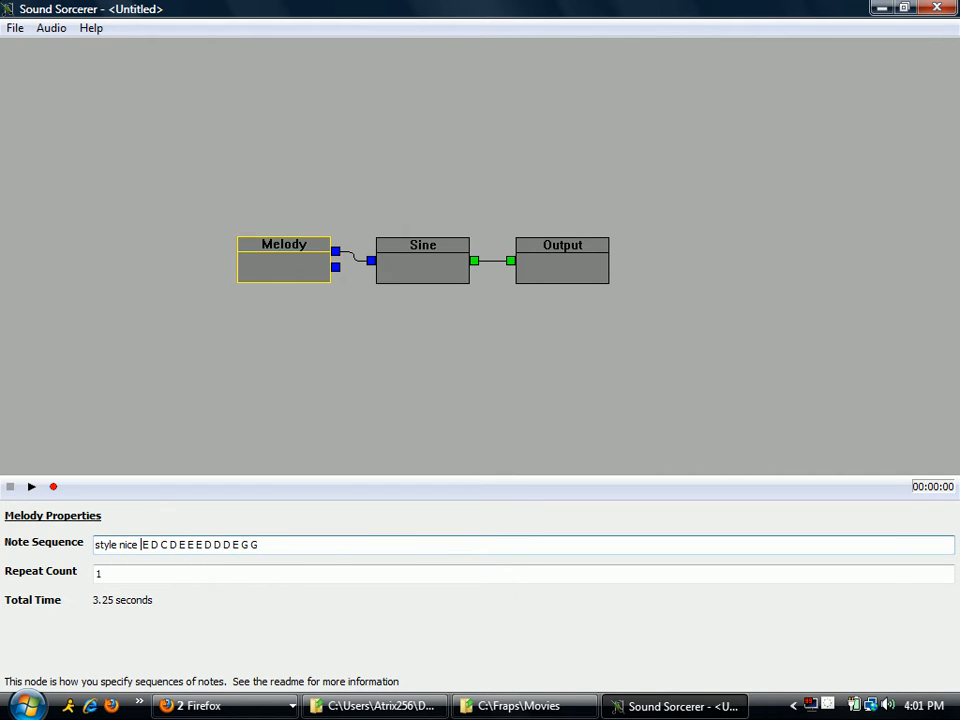
type("0.25")
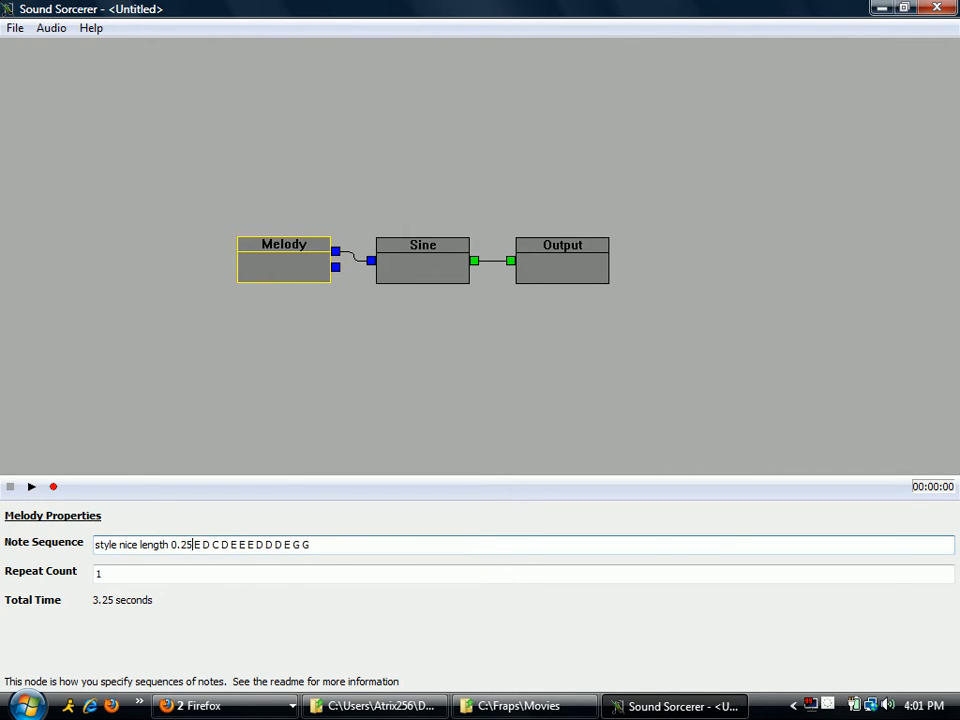
key("Tab")
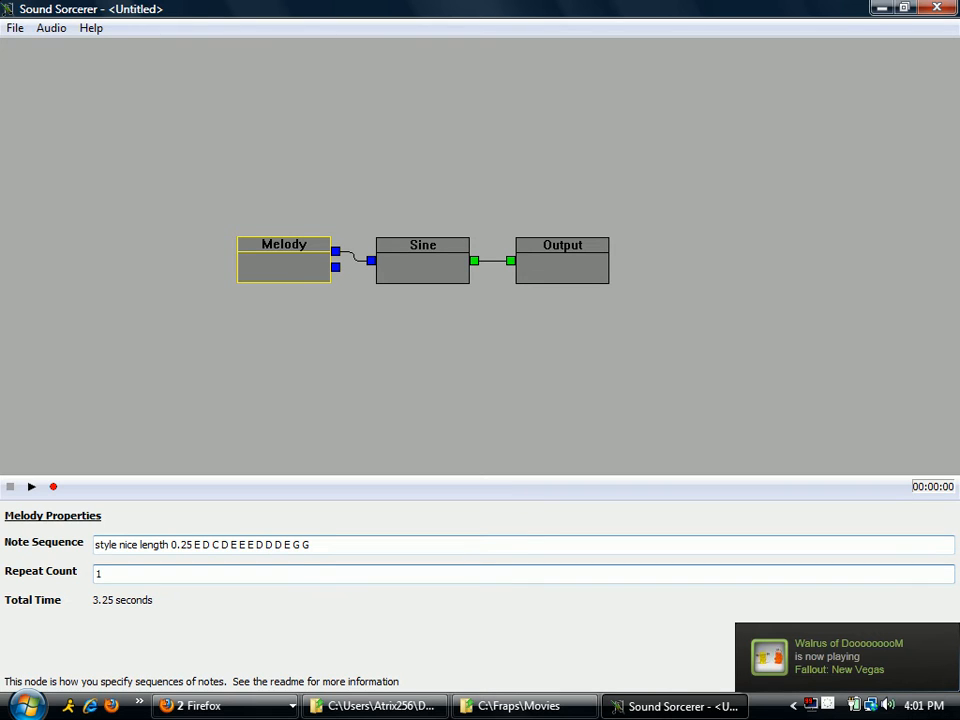
Insert "length 0.5" before the third of the repeated E notes and "length 0.25" after it, and play the start of the melody
left_click(249, 544)
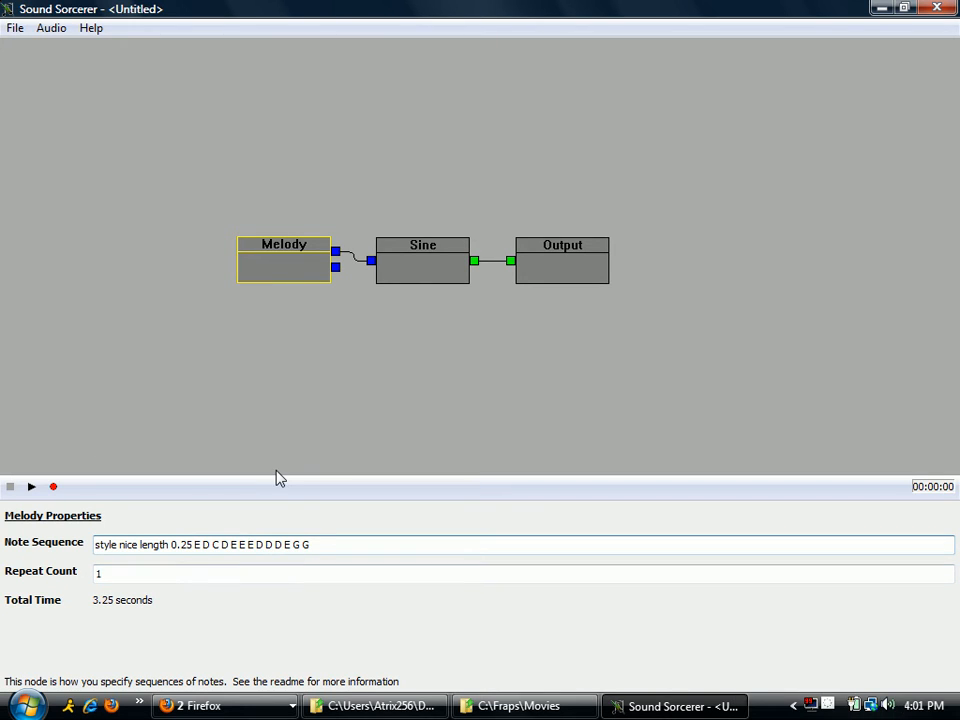
type("len")
key("BackSpace")
key("BackSpace")
key("BackSpace")
type("length 0.5 E ")
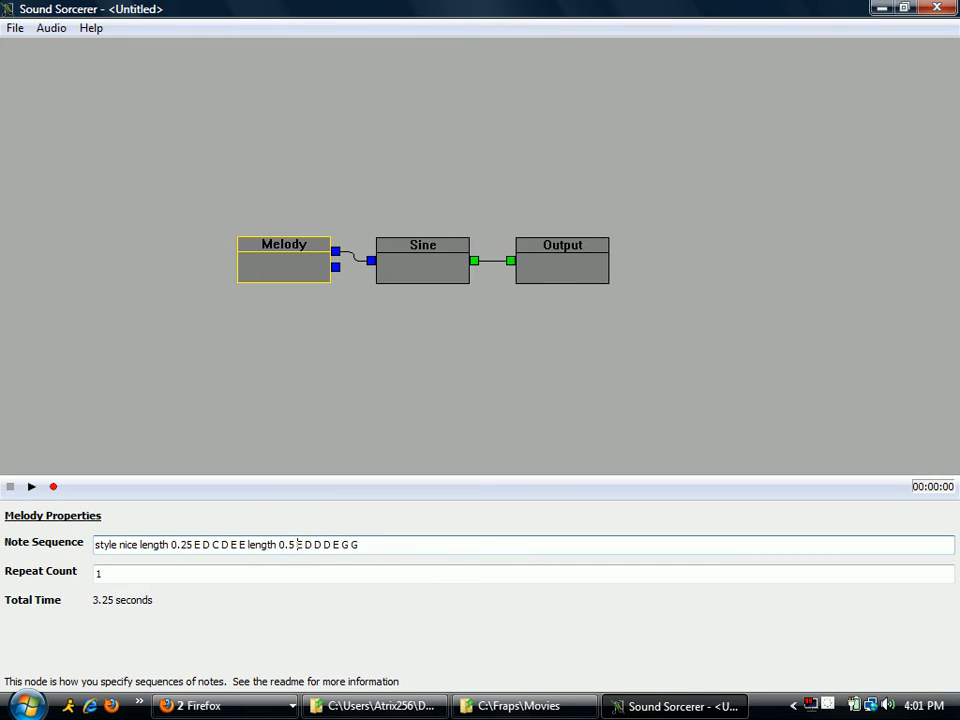
type("length 0.25")
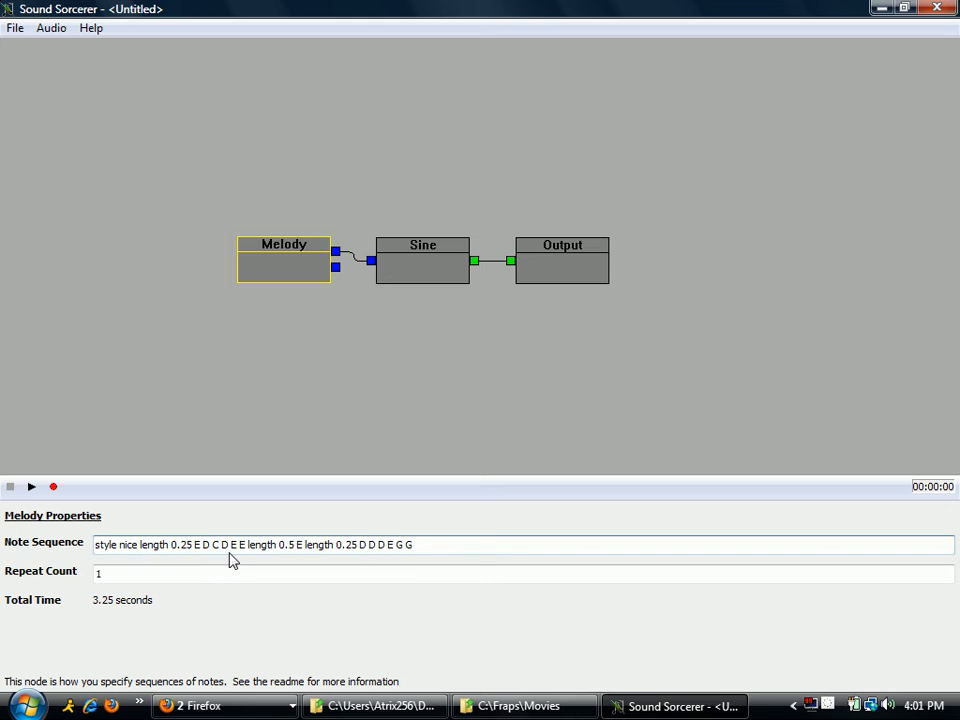
key("Tab")
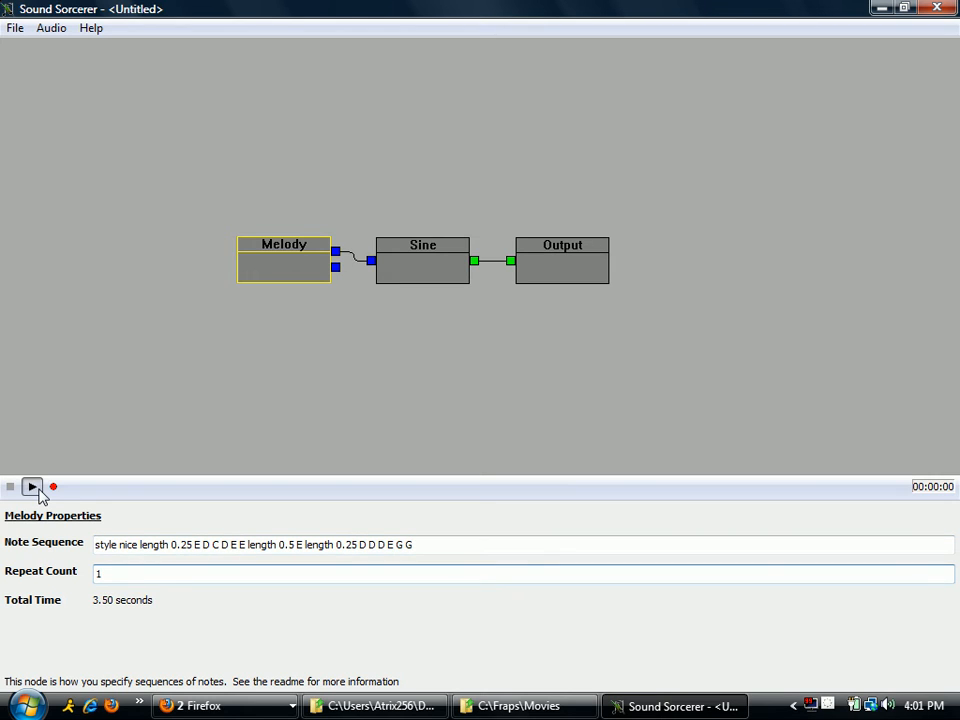
left_click(32, 487)
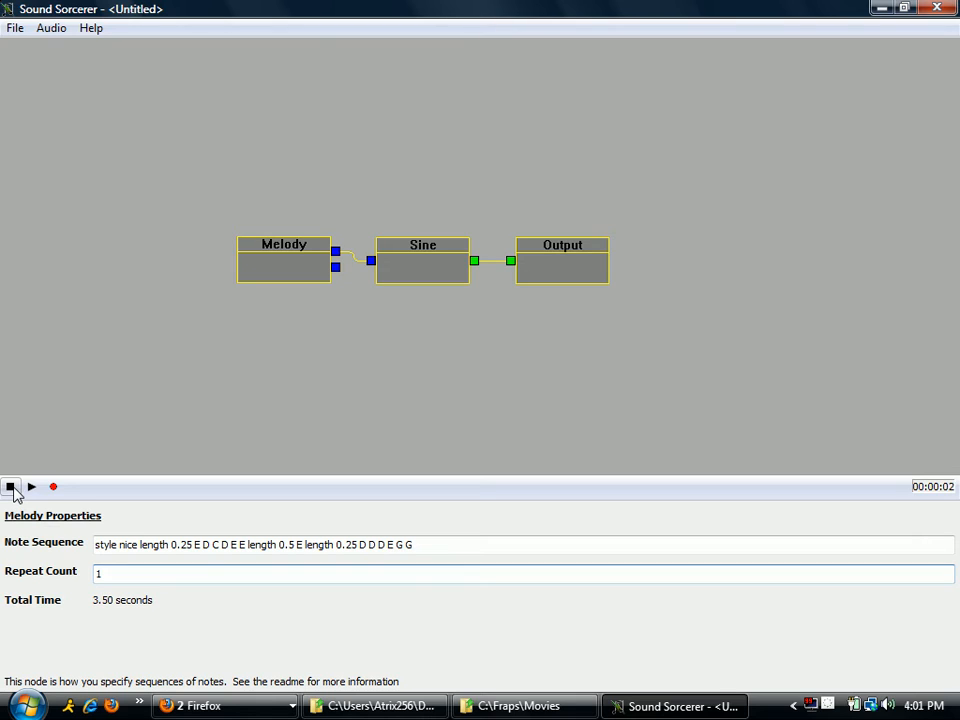
left_click(11, 487)
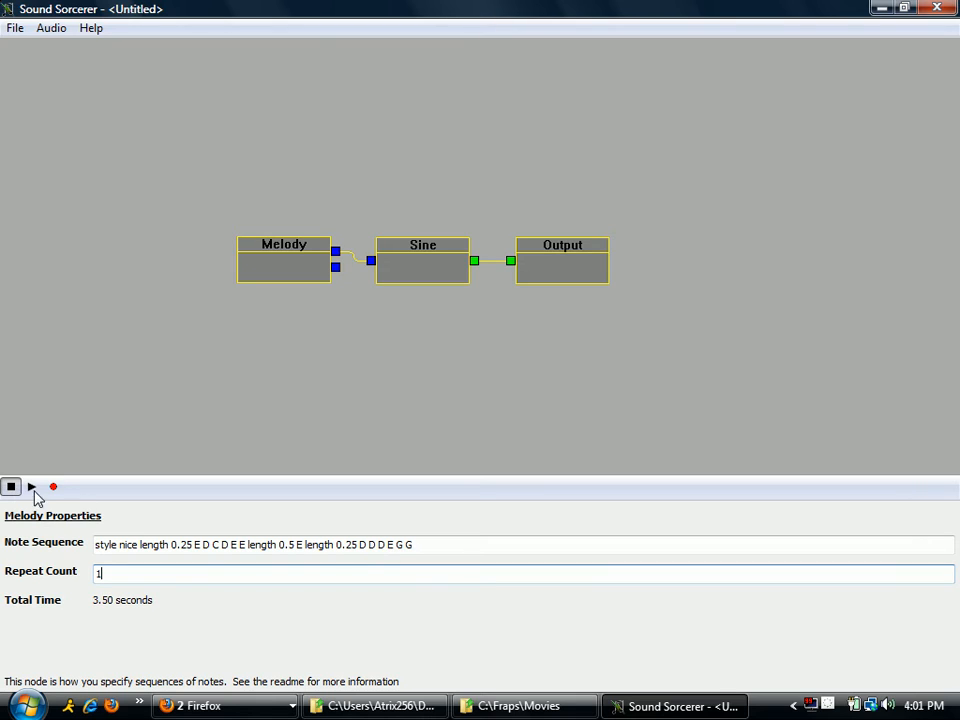
Insert "length 0.5" before the third of the repeated D notes and "length 0.25" after it in the note sequence
left_click(380, 544)
type("length 0")
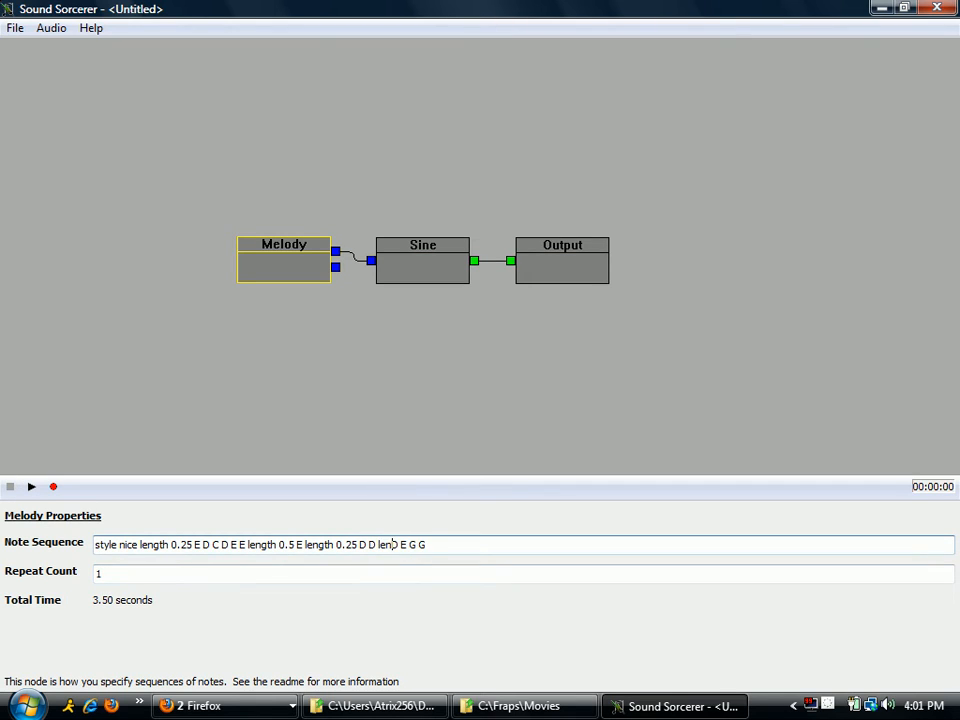
type(".5 D ")
type("length ")
type("0,25")
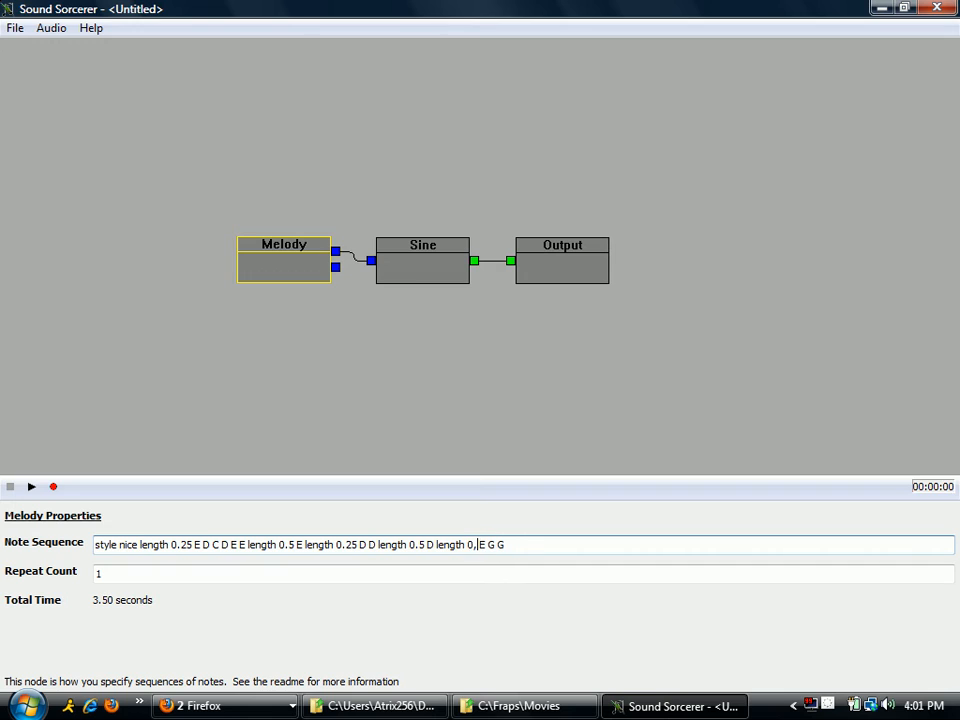
left_click(97, 574)
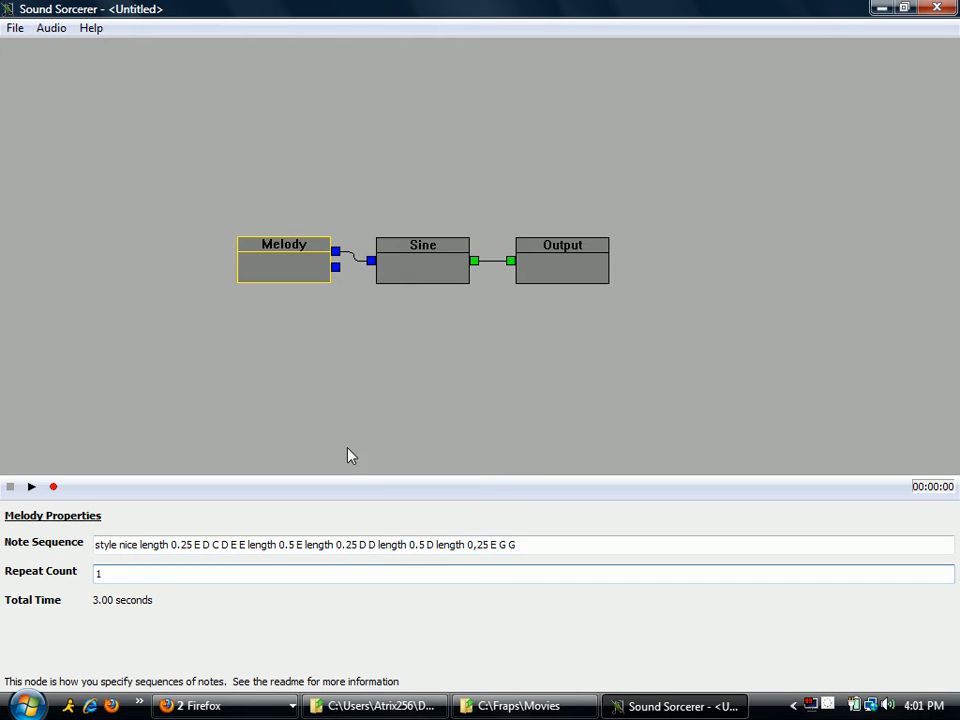
left_click(469, 545)
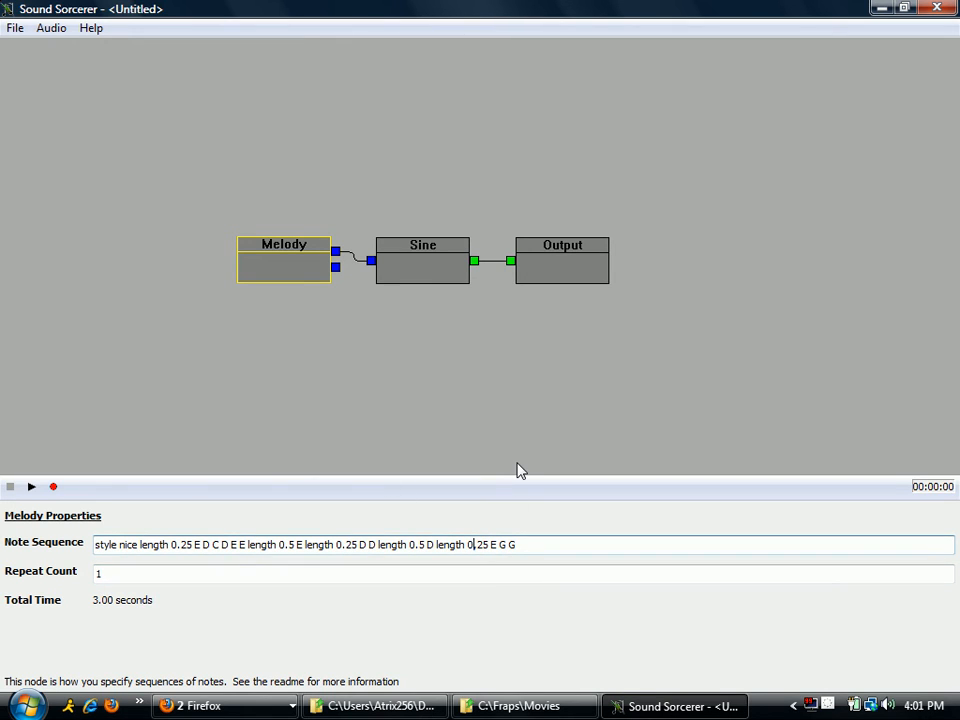
key("Delete")
type(".")
key("Tab")
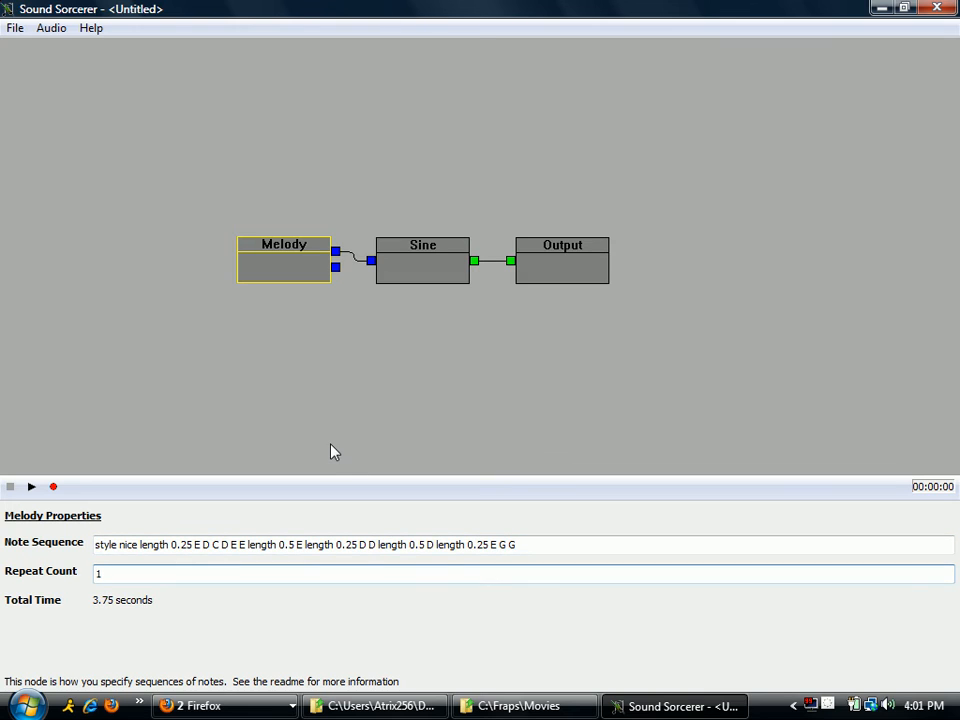
Play the edited melody through once and stop it, dismissing the wav render dialog without saving
left_click(296, 246)
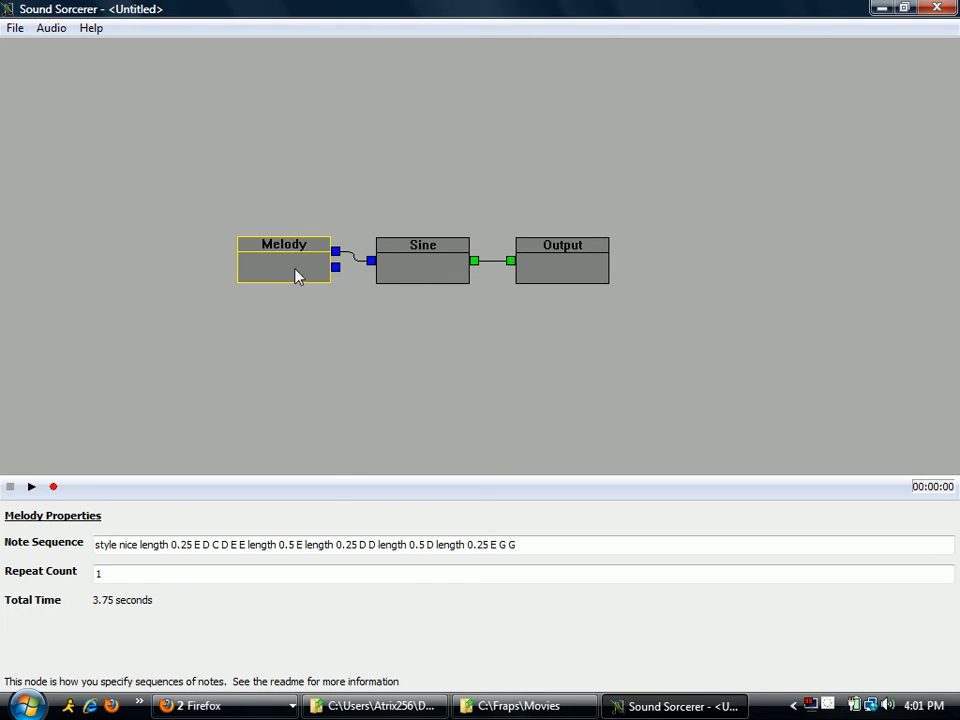
left_click(31, 486)
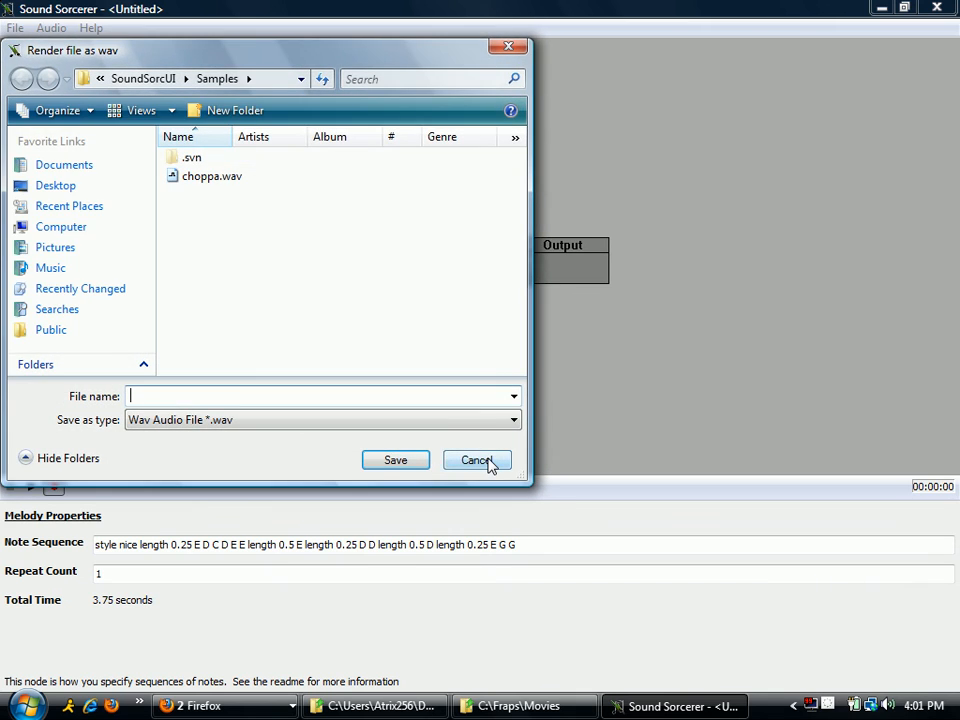
left_click(491, 462)
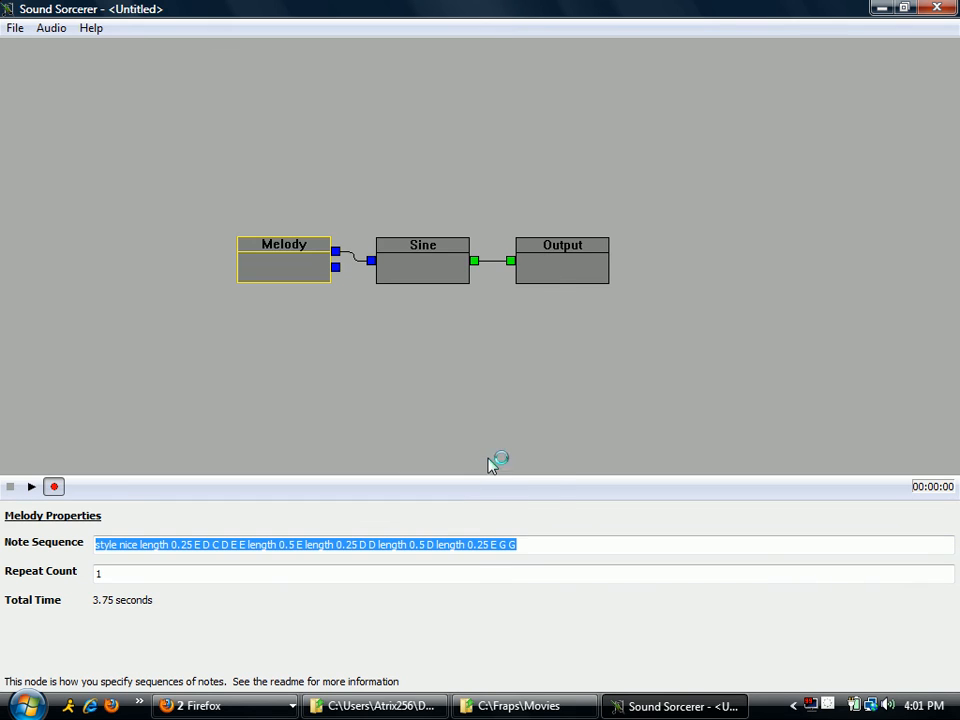
left_click(32, 487)
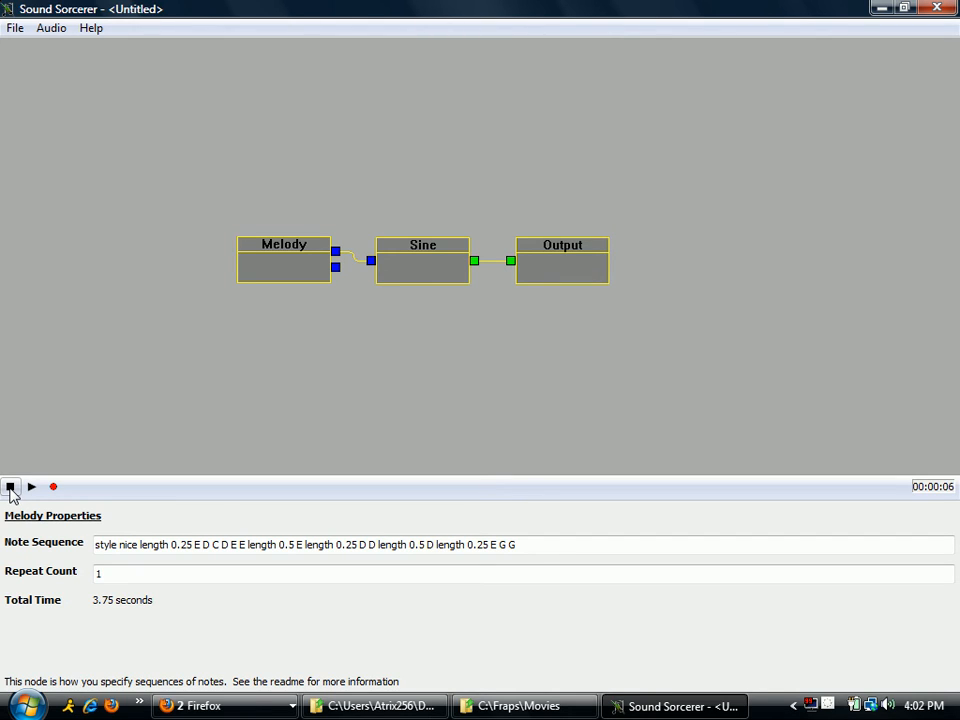
left_click(10, 488)
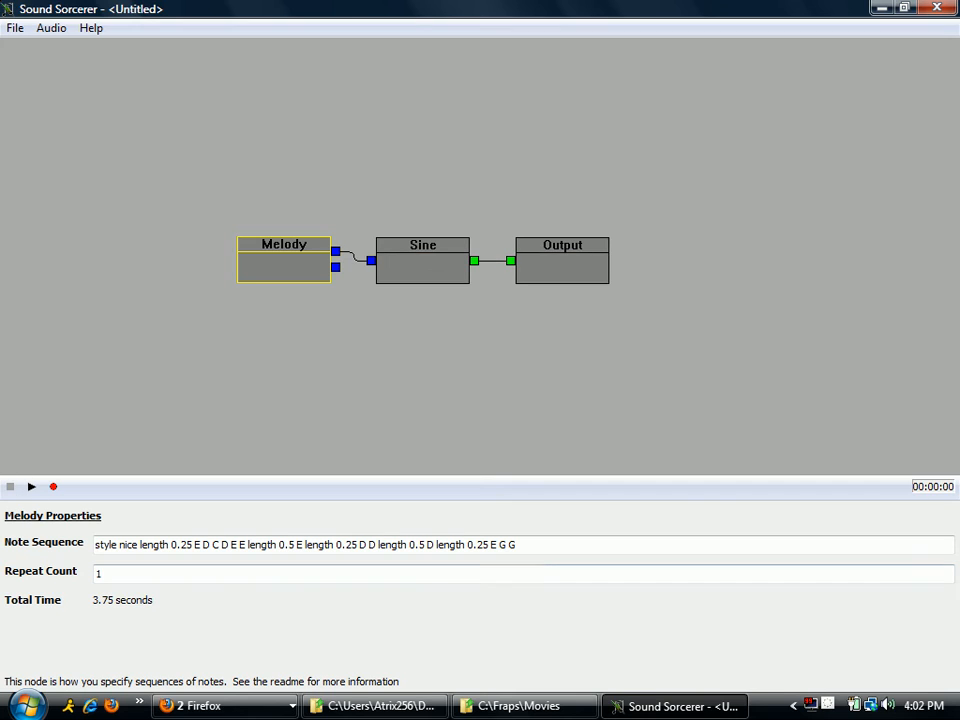
Insert "length 0.5" before the final G in the note sequence, apply it, and play the melody
type("length 0")
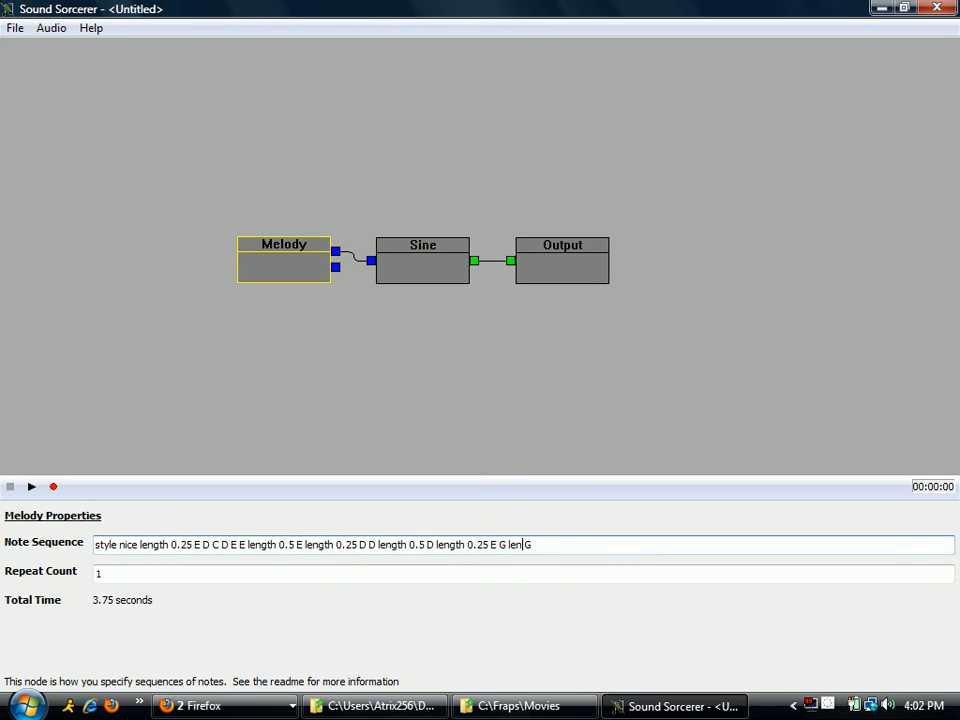
type(".5")
left_click(394, 380)
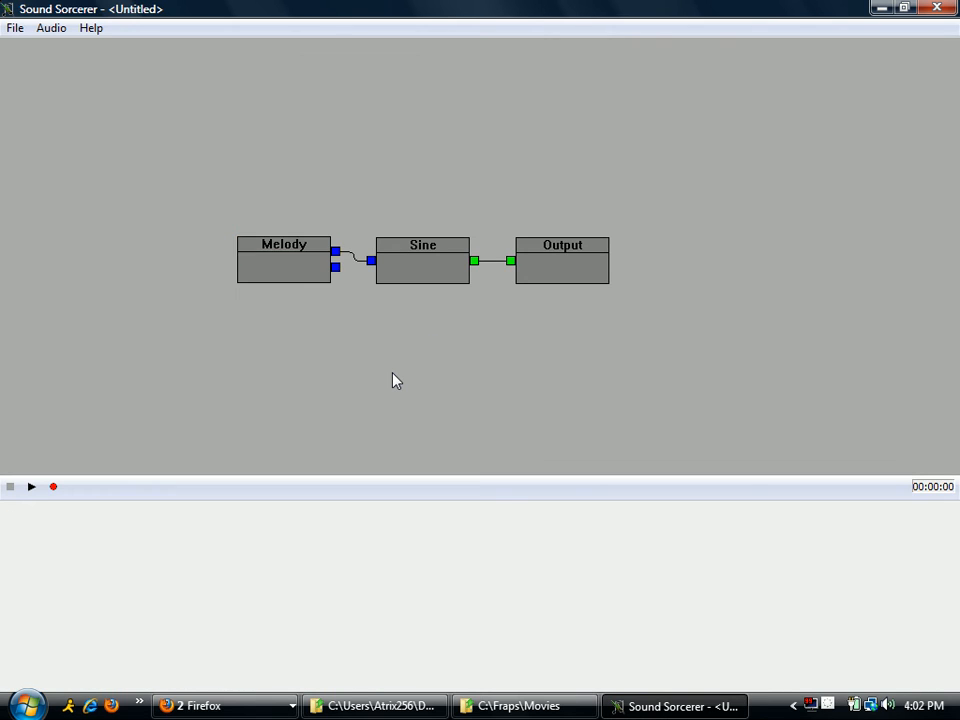
left_click(306, 279)
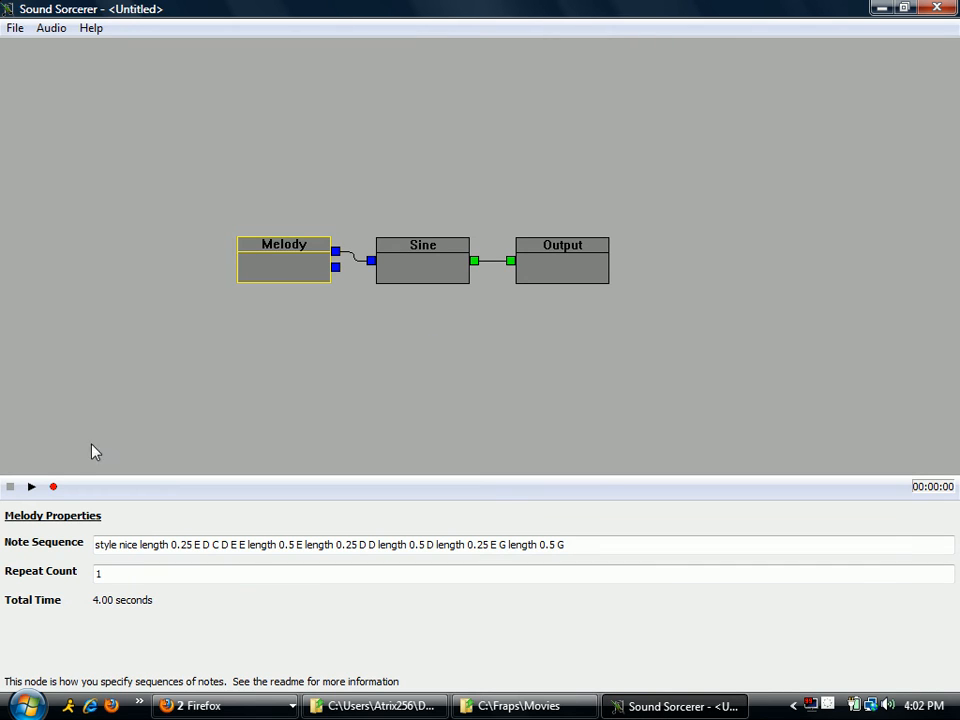
left_click(31, 488)
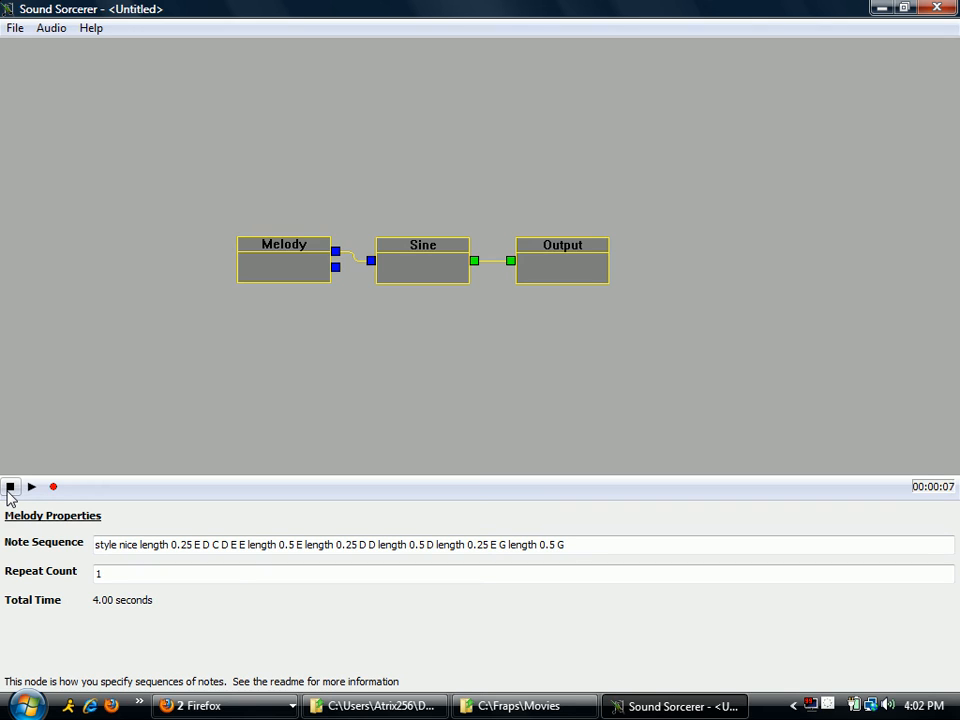
Stop the playback and look through the properties of the Melody and Sine nodes and the file saving options
left_click(9, 495)
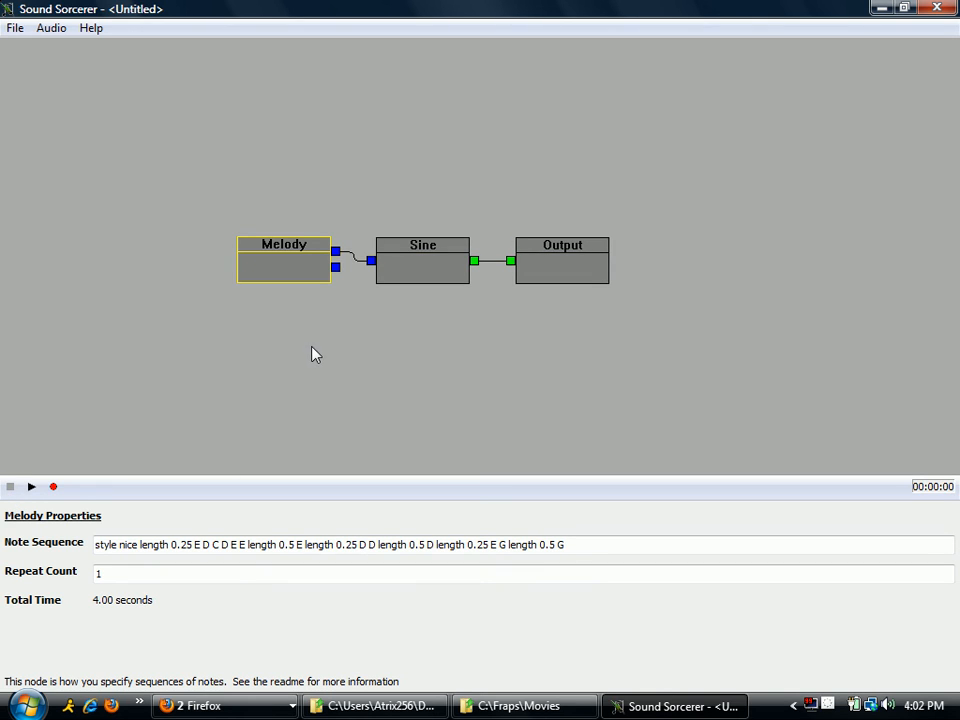
left_click(309, 357)
left_click(306, 268)
left_click(430, 267)
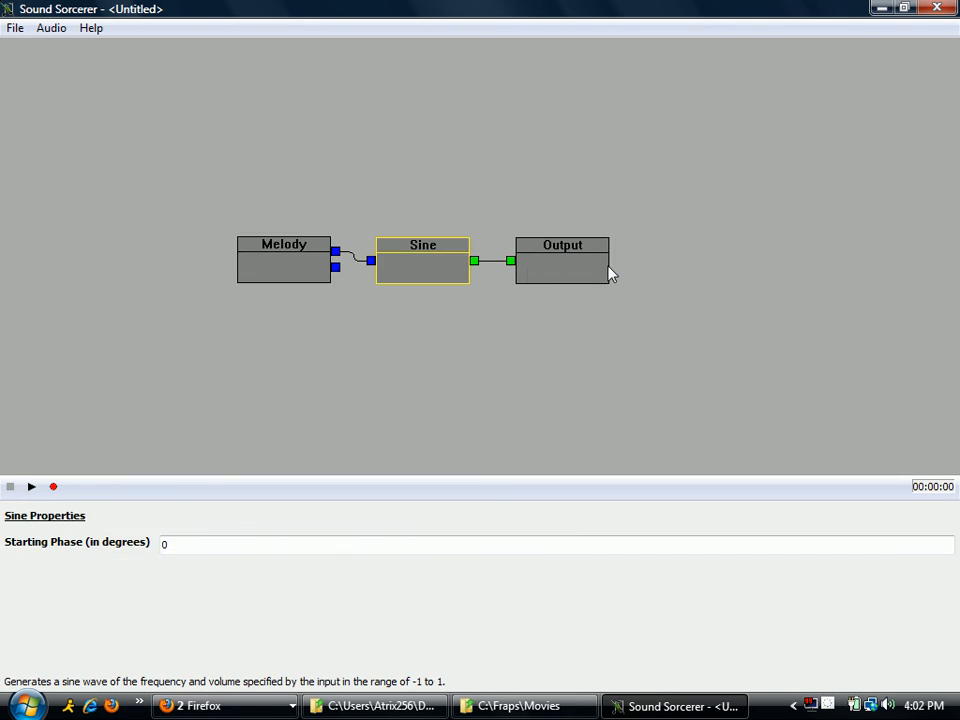
left_click_drag(603, 272, 600, 271)
left_click(293, 270)
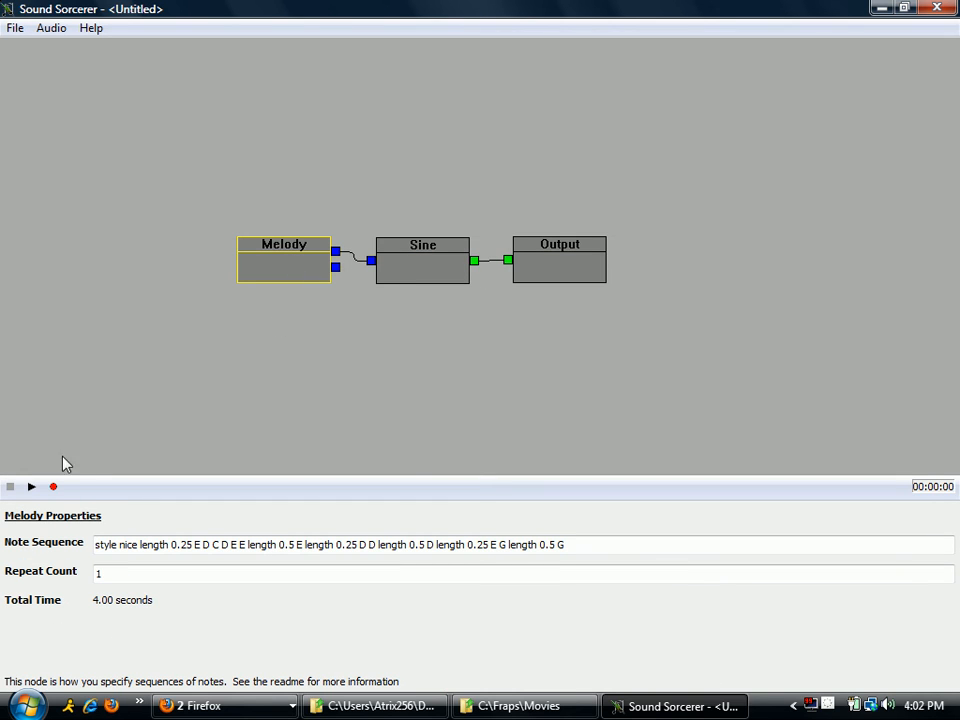
left_click(14, 30)
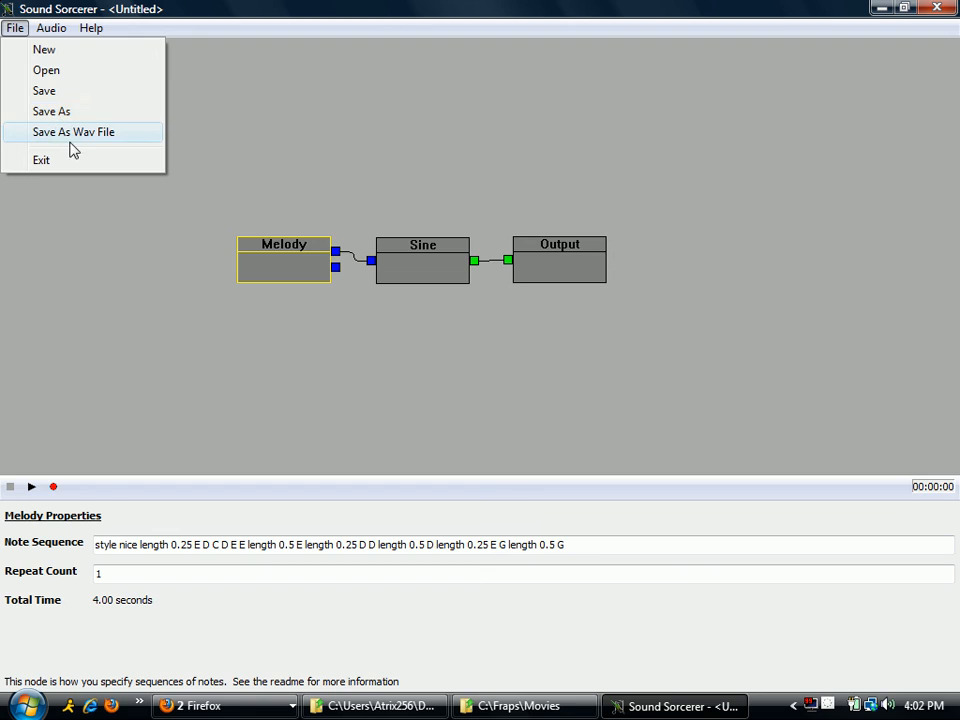
left_click(105, 379)
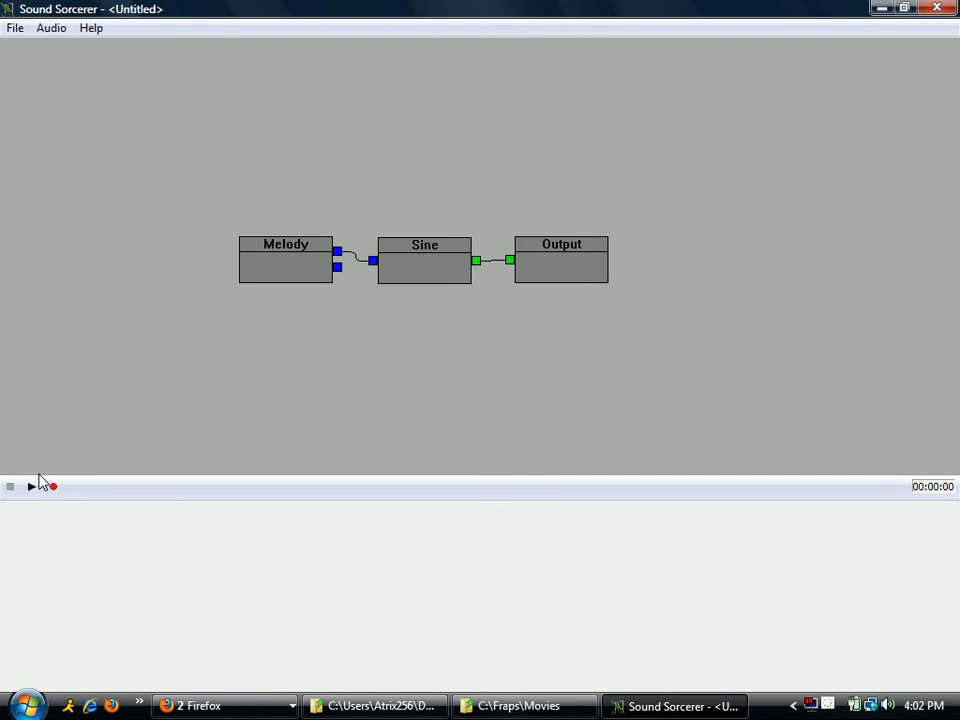
Append "R R" after the final G in the Melody node's note sequence, apply it, and play the melody
left_click(257, 271)
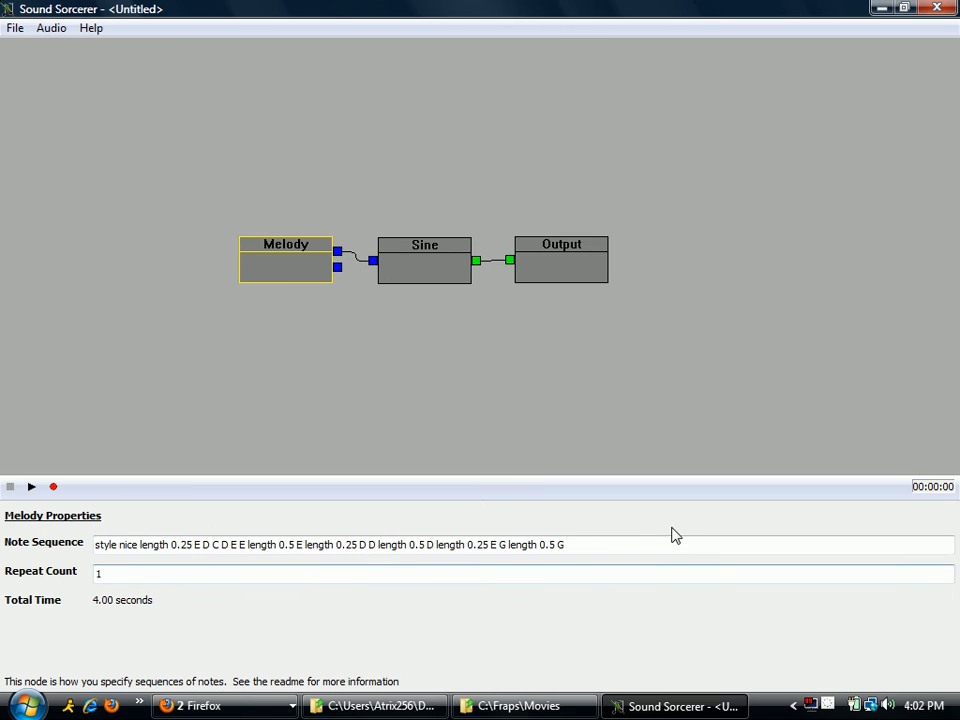
left_click(630, 544)
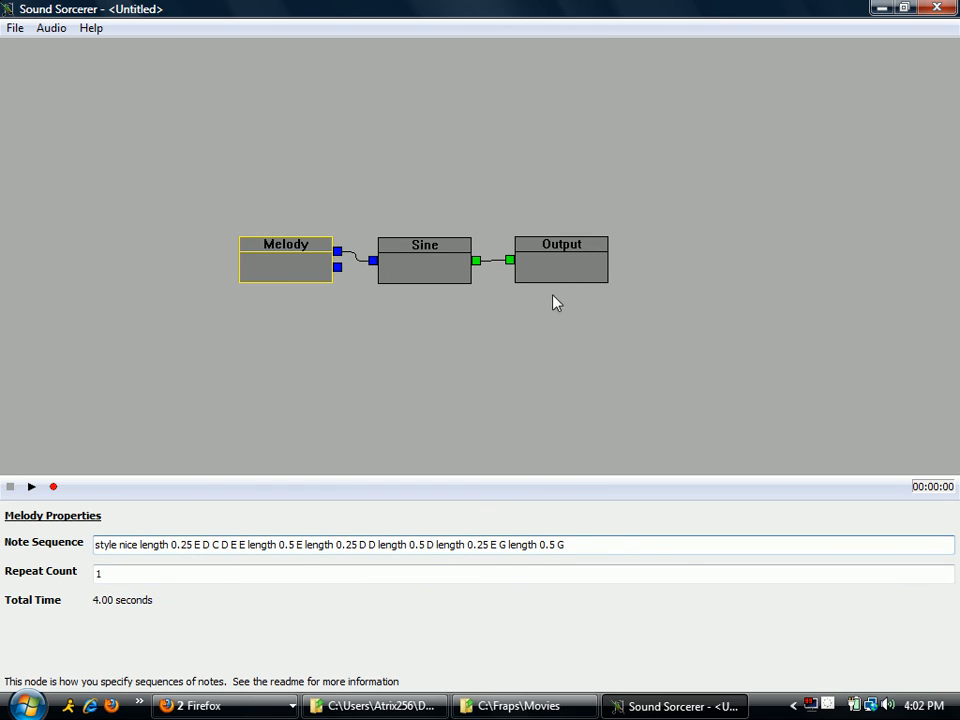
type("R R")
key("Tab")
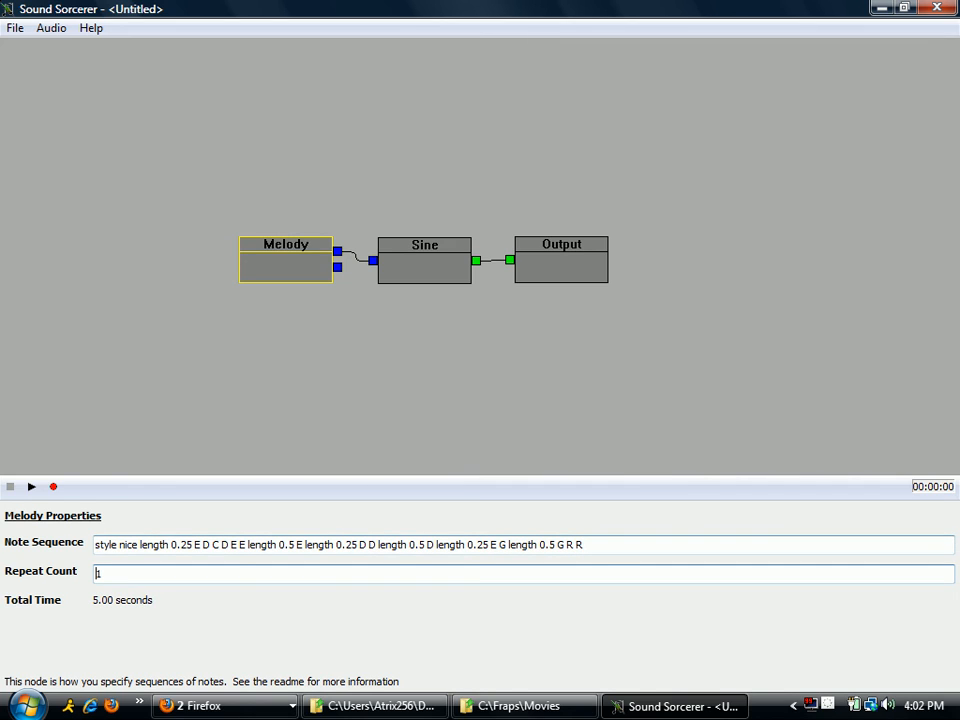
left_click(31, 487)
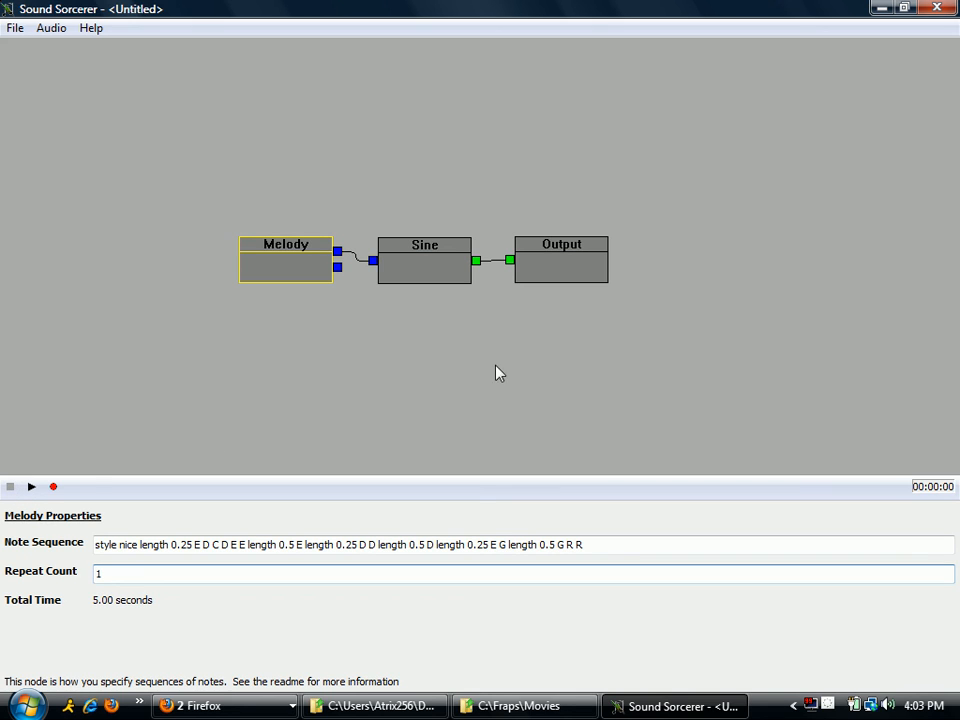
Set the Output node's length to 5 seconds and deselect the node
left_click(572, 272)
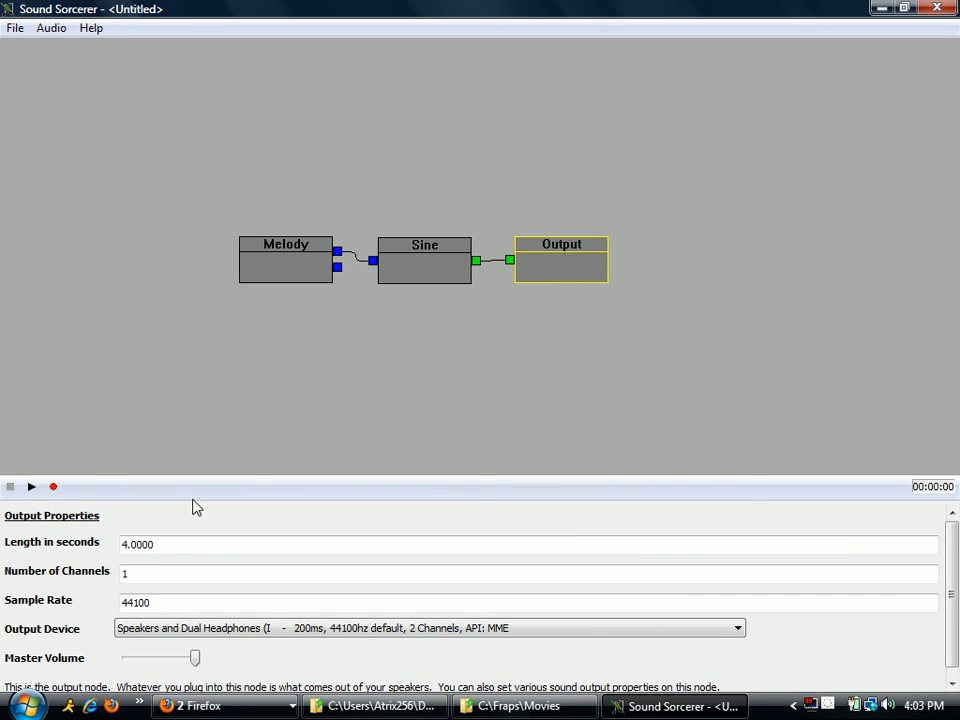
double_click(119, 549)
type("5")
left_click(124, 573)
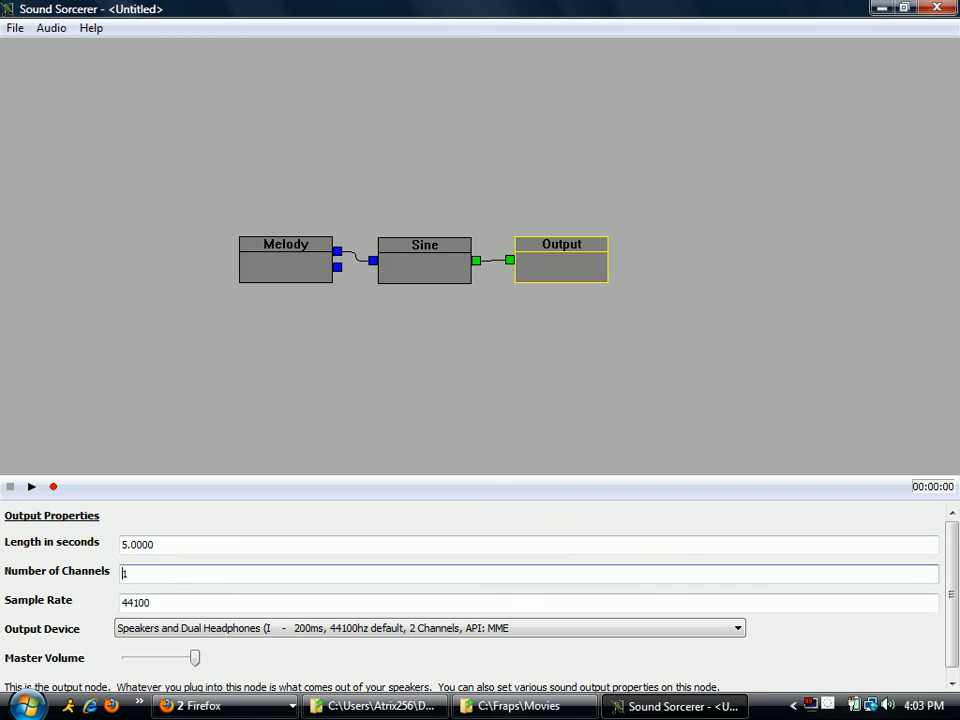
left_click(225, 386)
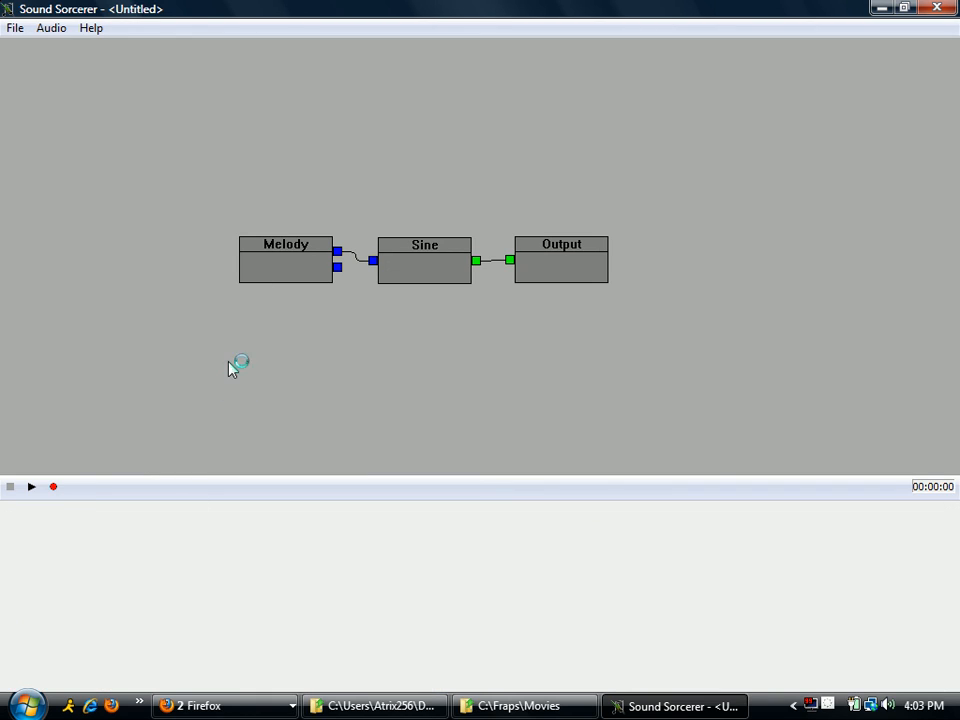
Render the melody as mary.wav in the Samples folder and close the render progress dialog
left_click(54, 488)
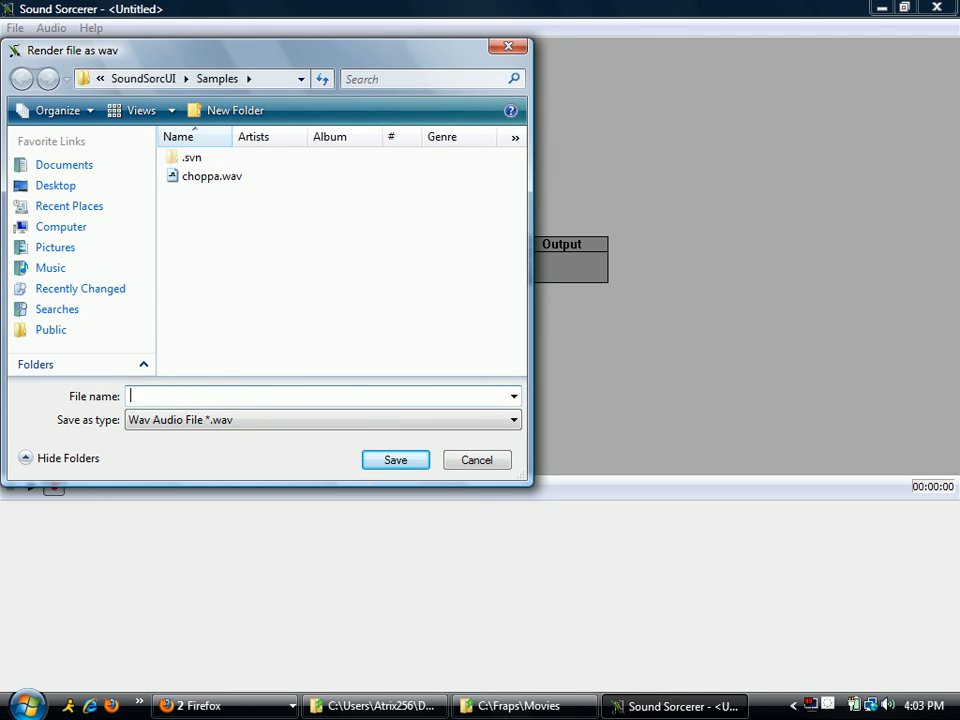
type("mary")
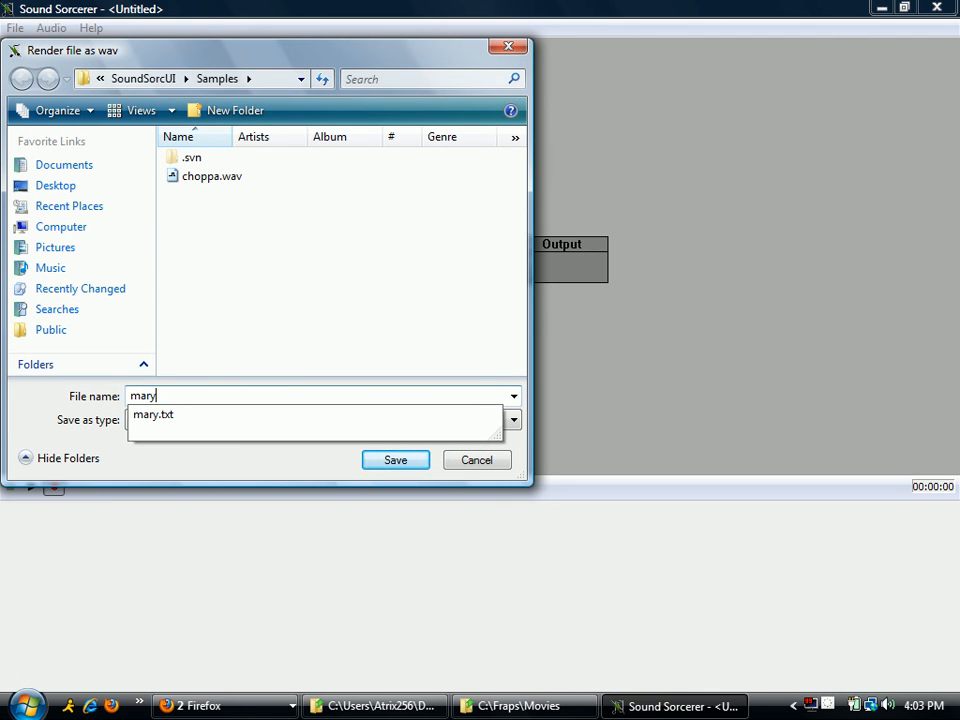
type(".wav")
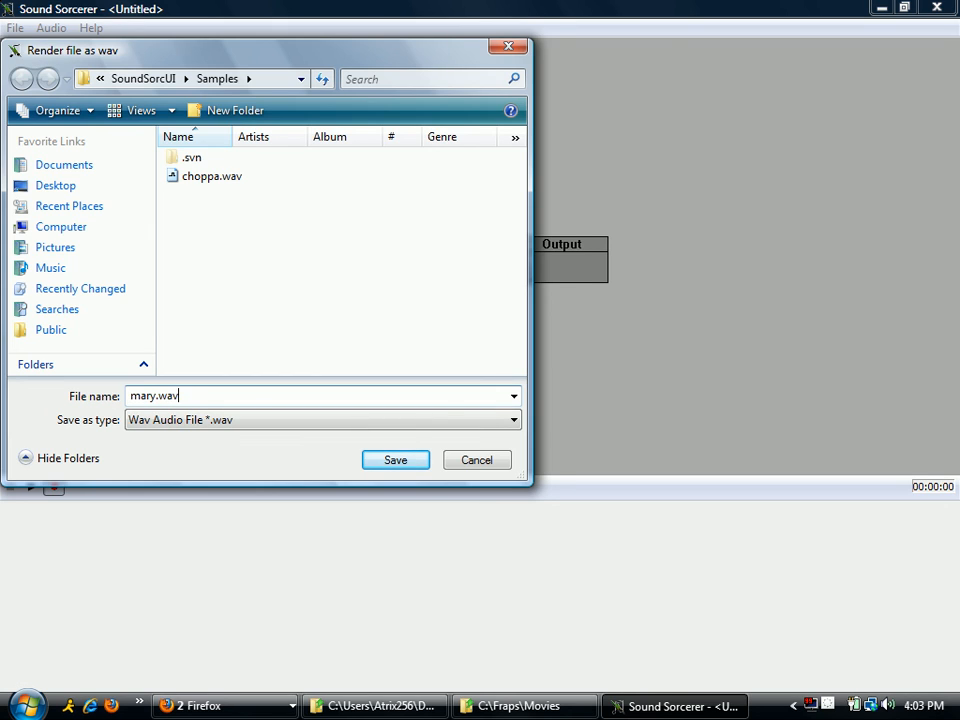
key("Return")
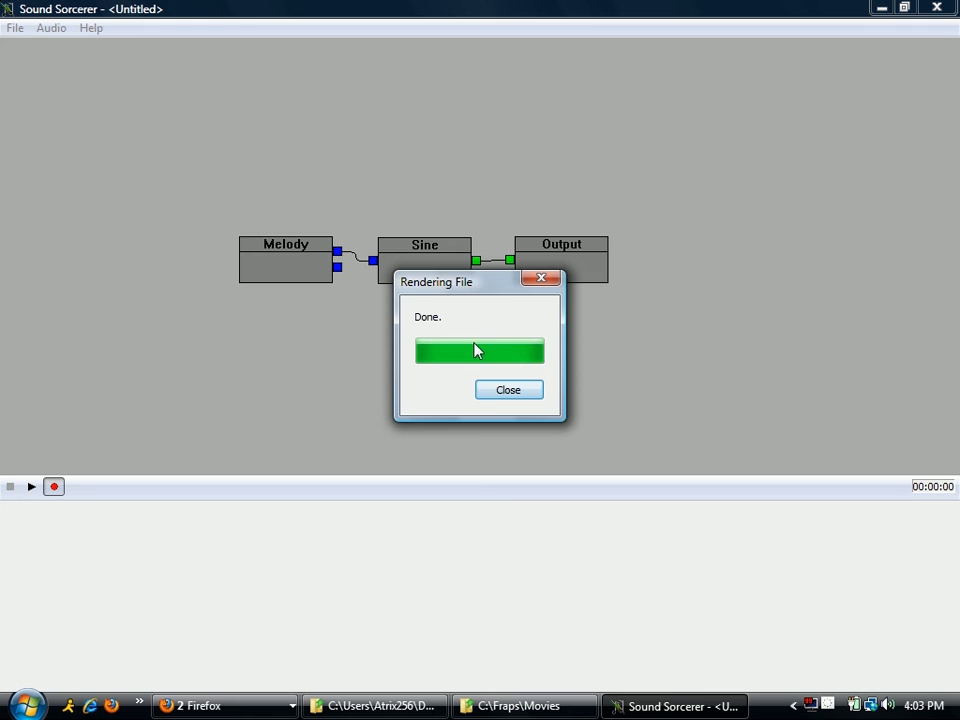
left_click(501, 396)
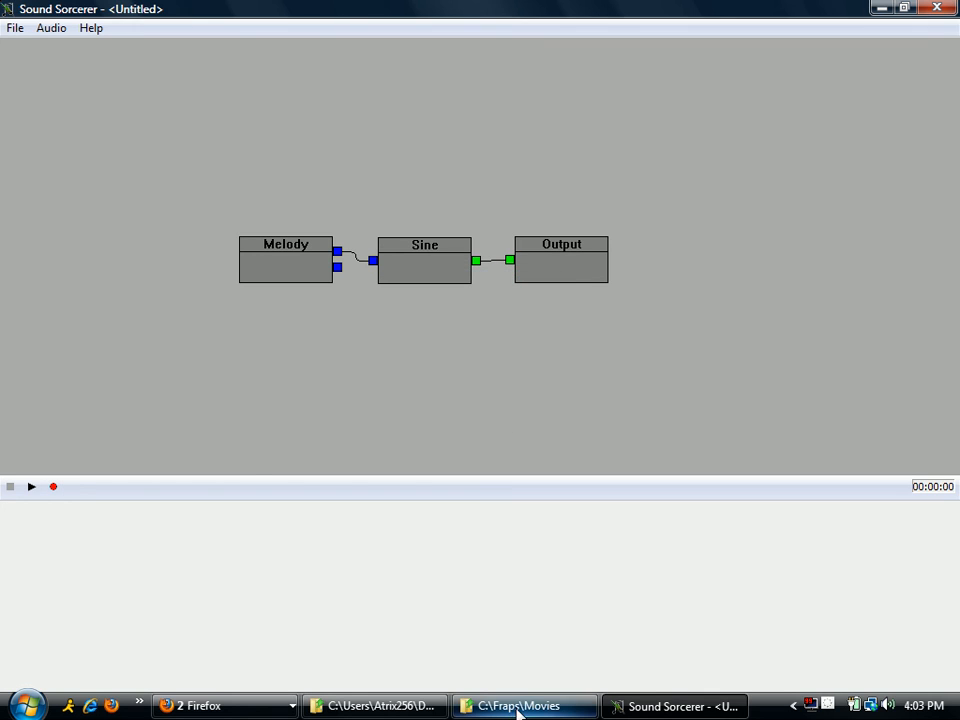
Switch to the Samples folder in Windows Explorer, play mary.wav in Winamp until stopping it, and return to Sound Sorcerer
left_click(398, 708)
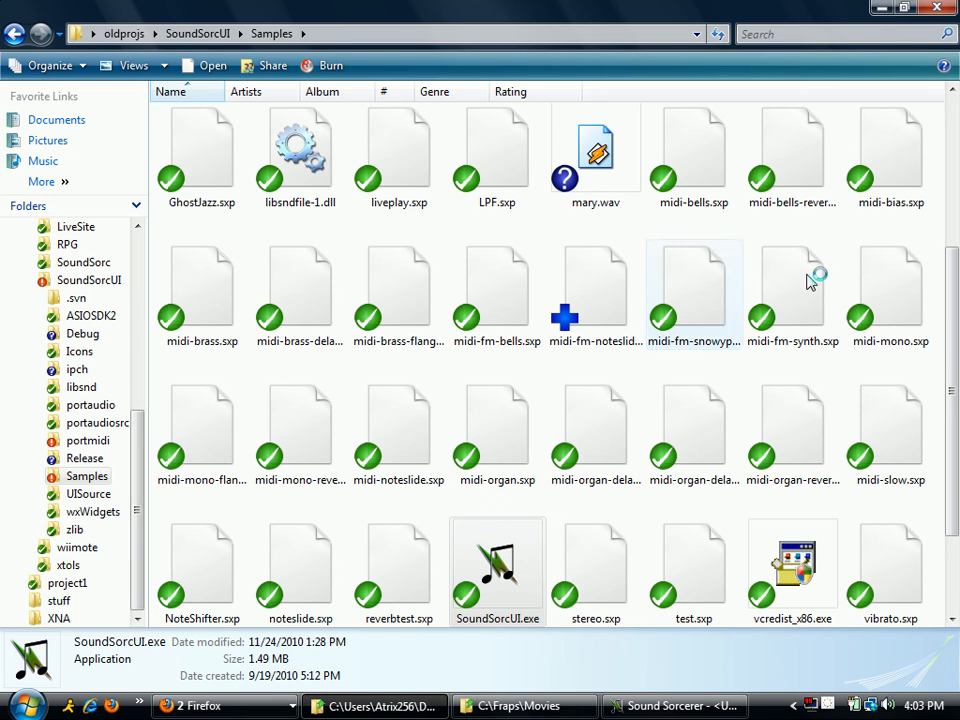
scroll(947, 205, "up", 3)
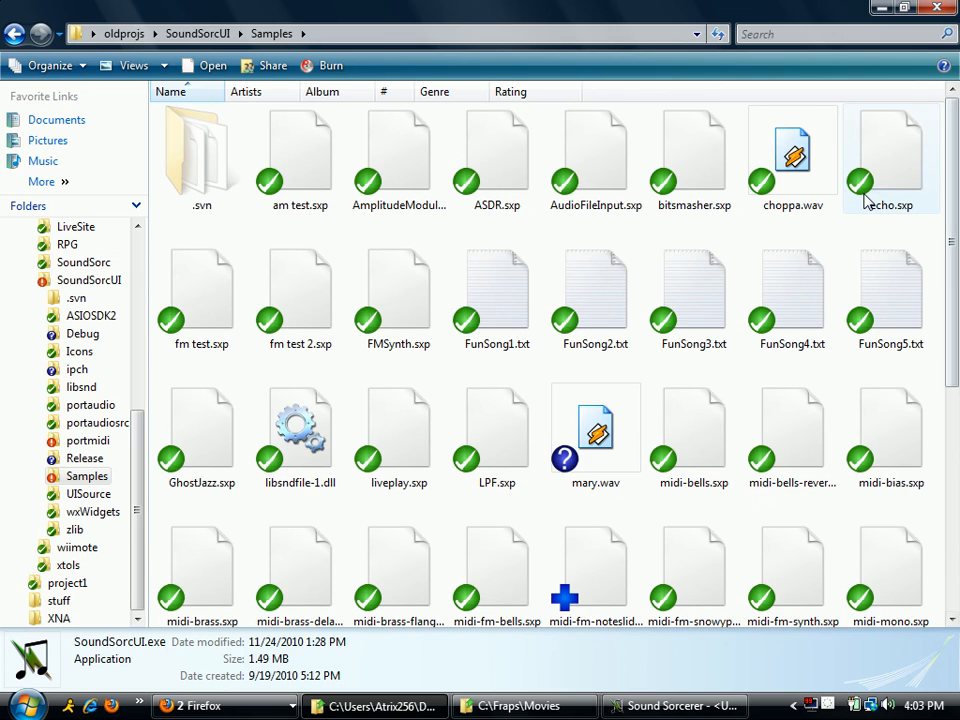
double_click(603, 438)
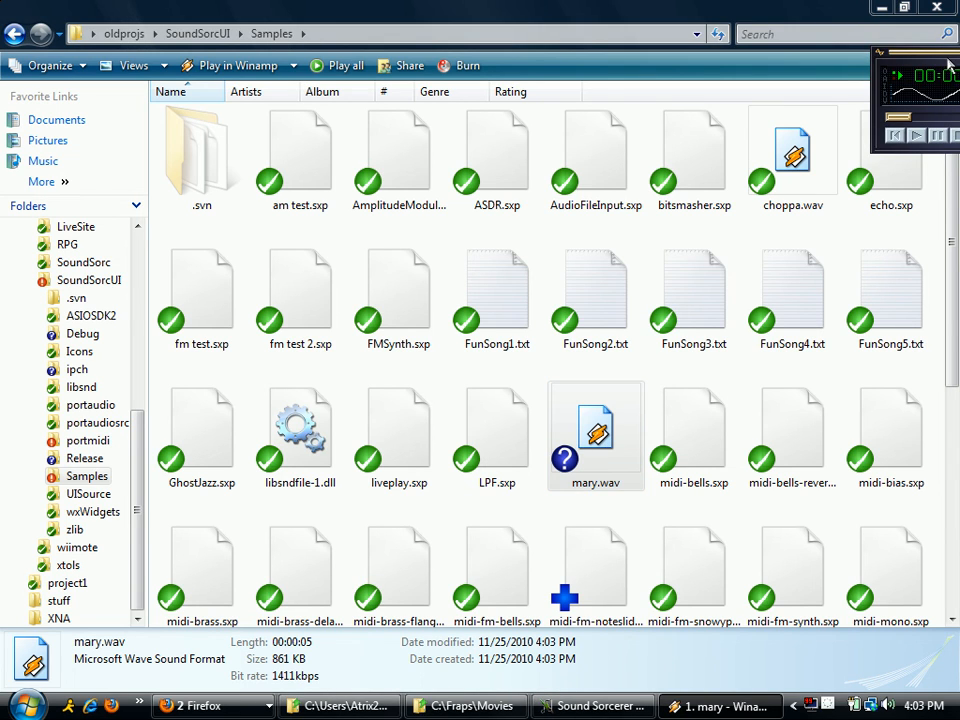
left_click_drag(945, 60, 401, 190)
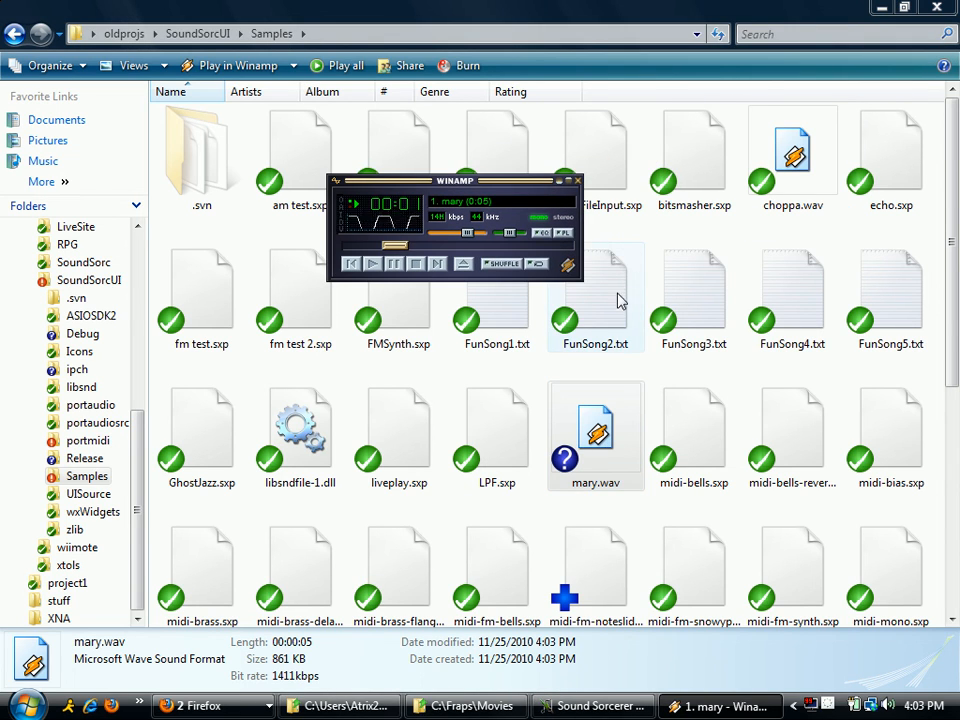
left_click(415, 265)
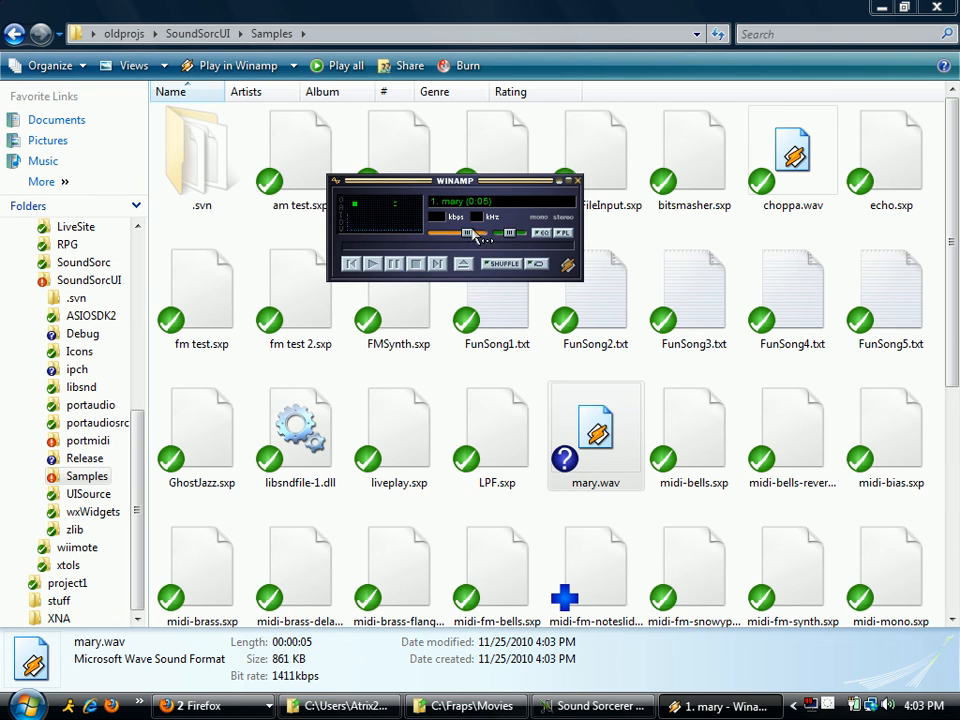
left_click(587, 707)
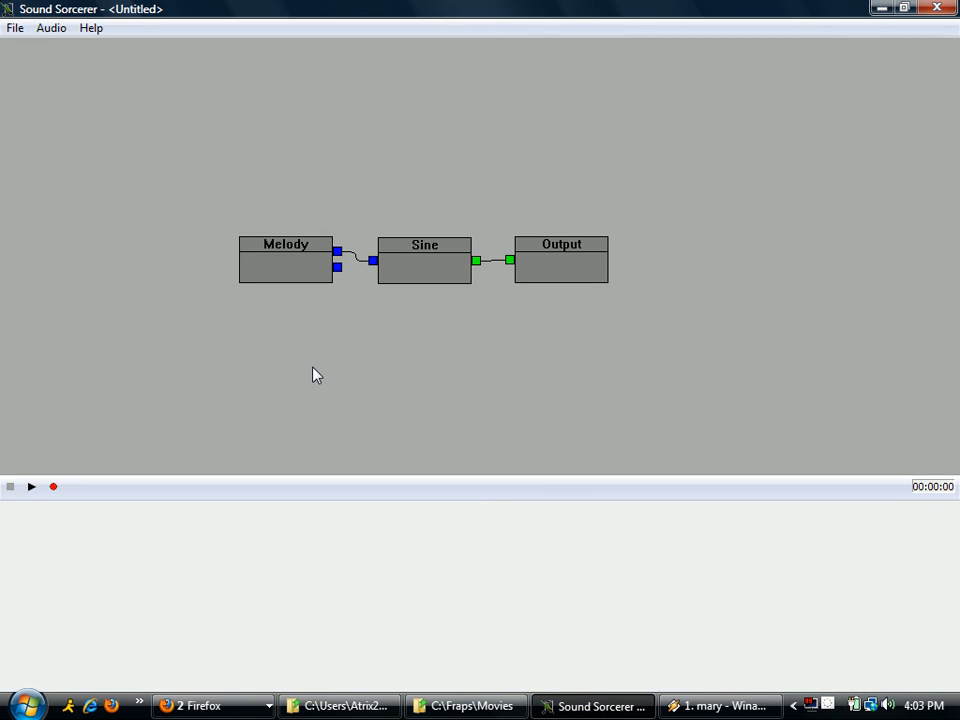